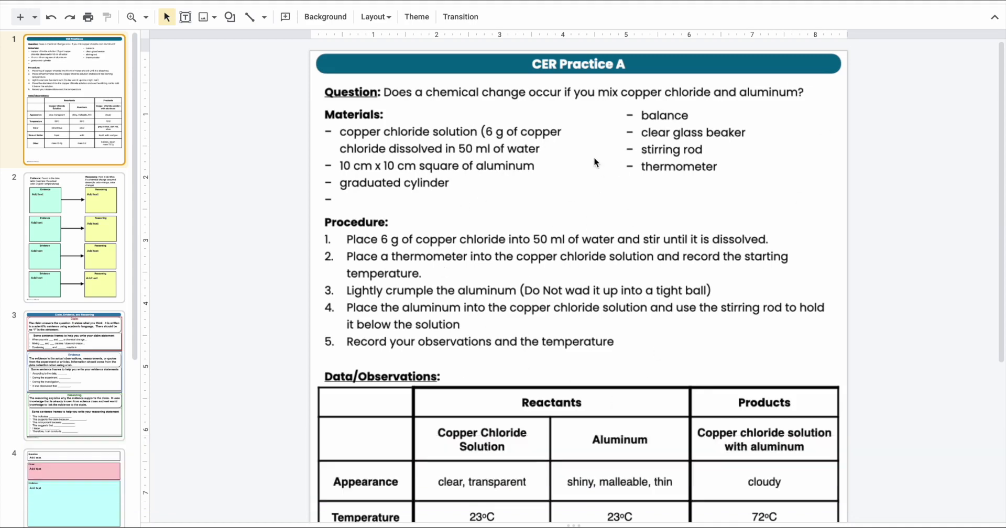
# Draw an unfilled, red-outlined ellipse around the question on slide 1.
pyautogui.click(236, 21)
pyautogui.click(233, 20)
pyautogui.moveTo(308, 46)
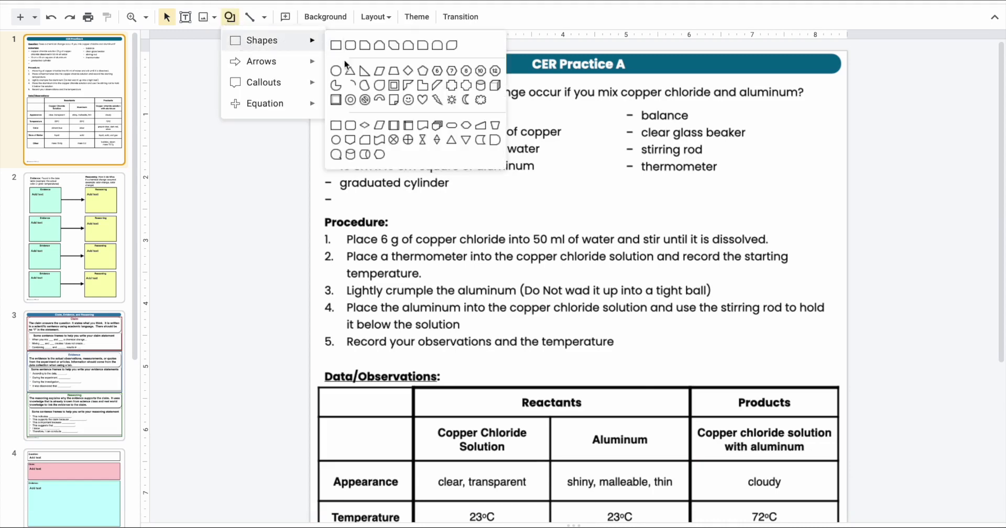
pyautogui.click(337, 67)
pyautogui.moveTo(324, 81); pyautogui.dragTo(835, 113)
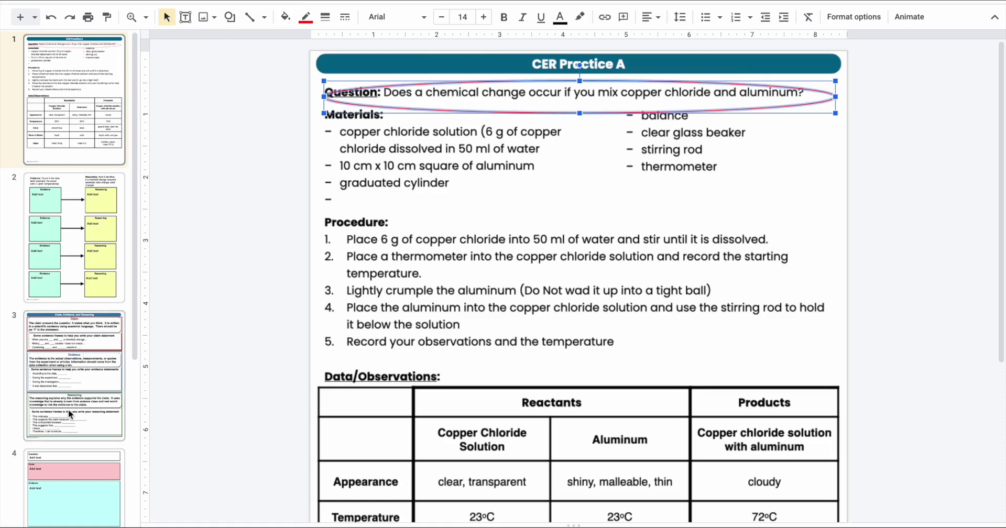
# Replace the Question placeholder on slide 4 with "Does a chemical reaction occur if you mix copper chloride and aluminum?".
pyautogui.click(83, 458)
pyautogui.click(512, 89)
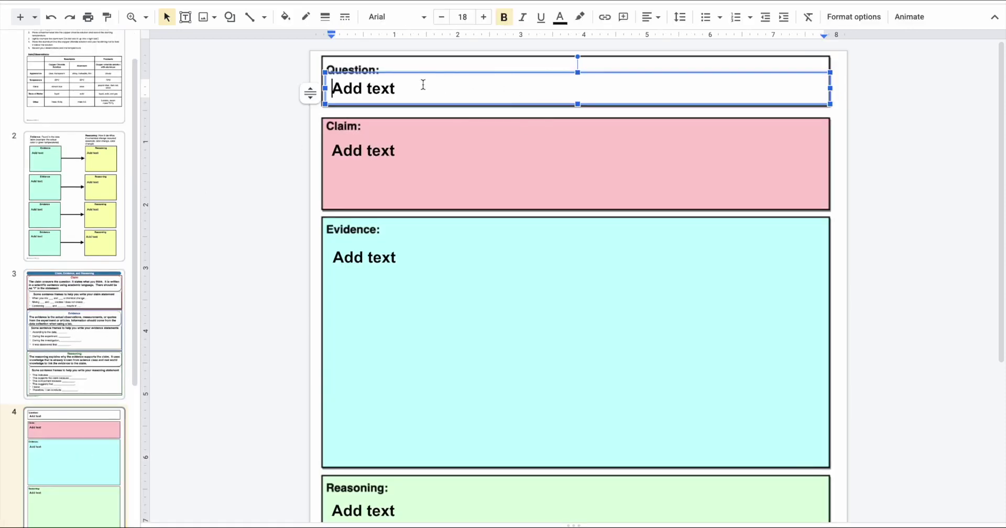
pyautogui.moveTo(406, 87); pyautogui.dragTo(321, 90)
pyautogui.write('Does a chemical reaction occur if you mix copper chloride and aluminum?')
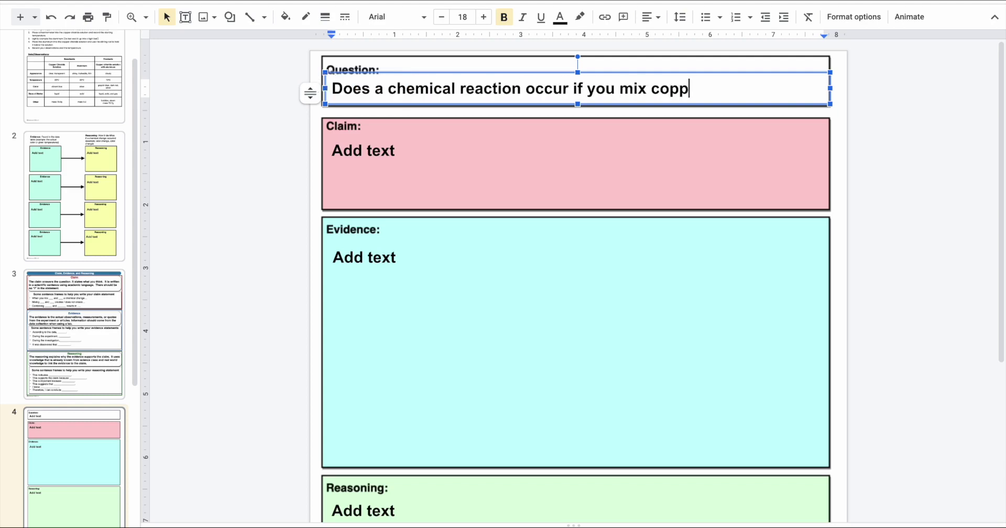
# Frame the Reactants columns of slide 1's data table with a blue-outlined rectangle that has a transparent fill.
pyautogui.click(100, 83)
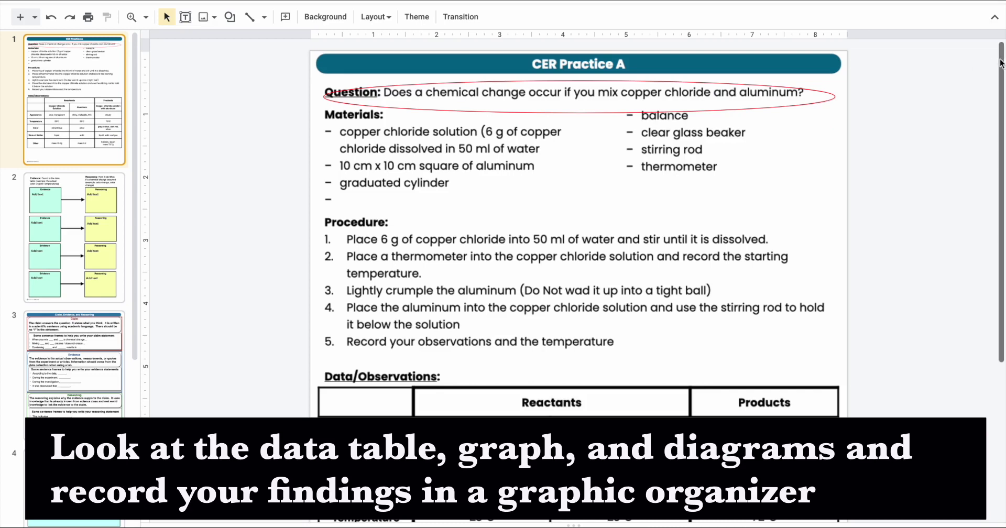
pyautogui.moveTo(999, 75); pyautogui.dragTo(978, 224)
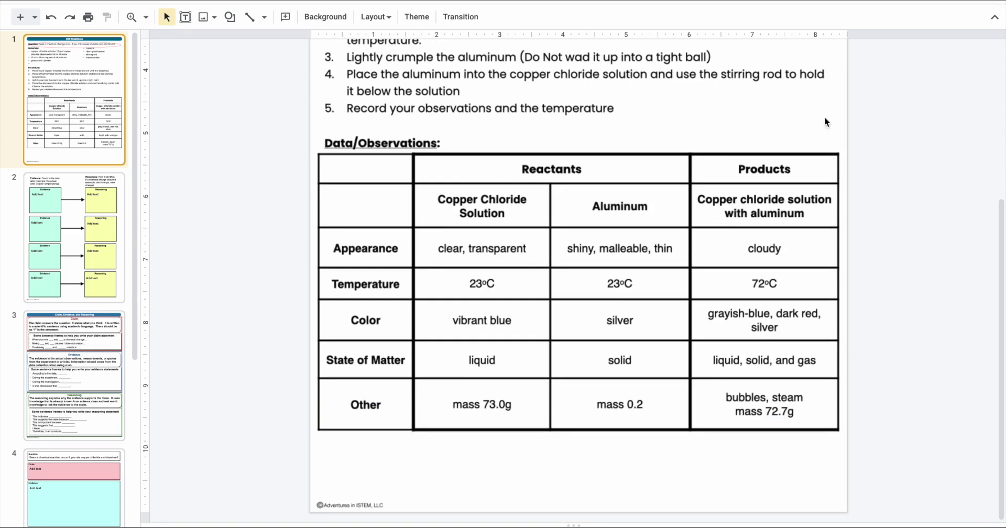
pyautogui.click(230, 17)
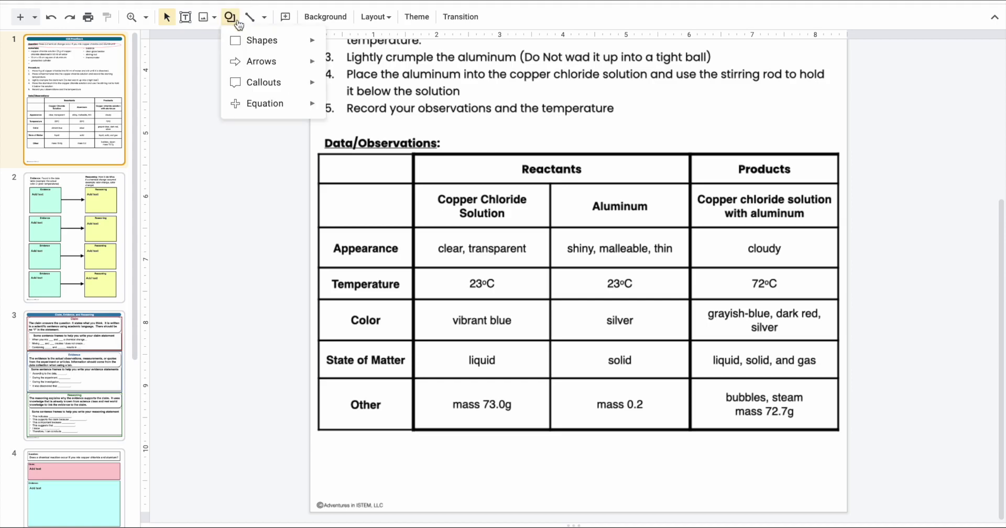
pyautogui.moveTo(254, 42)
pyautogui.click(336, 45)
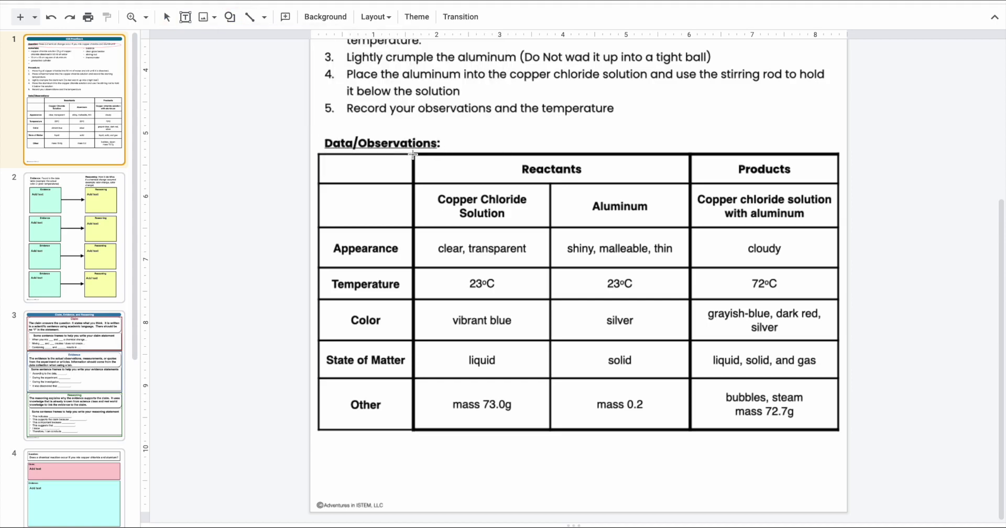
pyautogui.moveTo(414, 154); pyautogui.dragTo(694, 431)
pyautogui.click(285, 16)
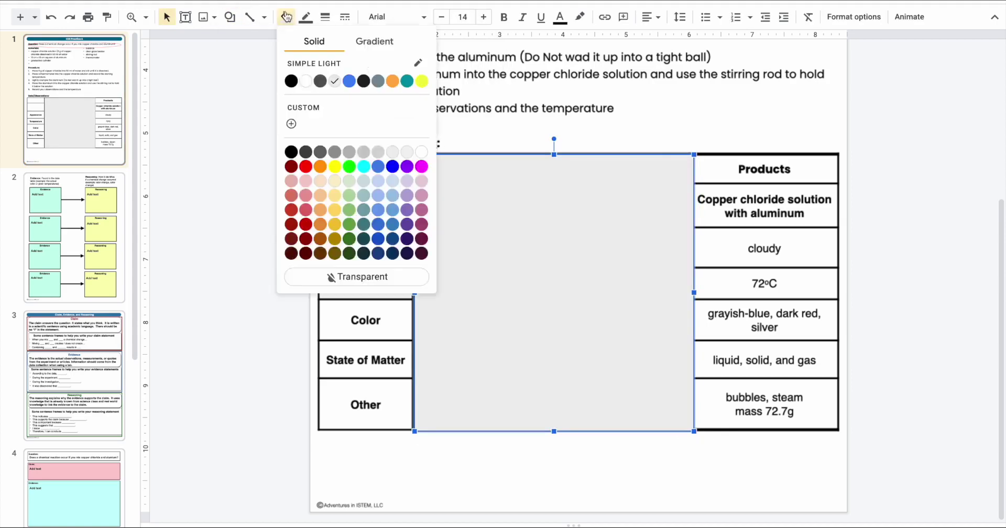
pyautogui.click(313, 274)
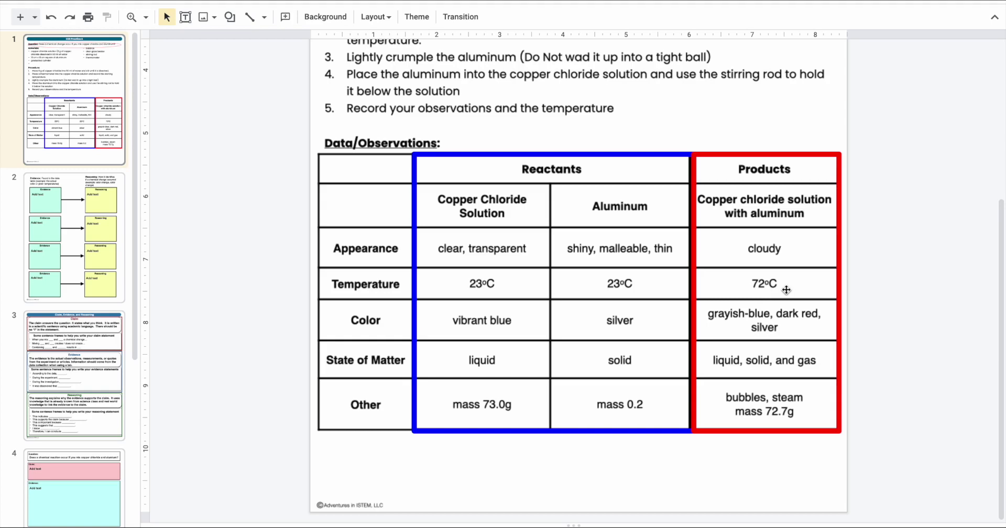
# Fill the second Evidence box on slide 2 with "Temperature starts at 23ºC and ends at 72ºC.".
pyautogui.click(92, 224)
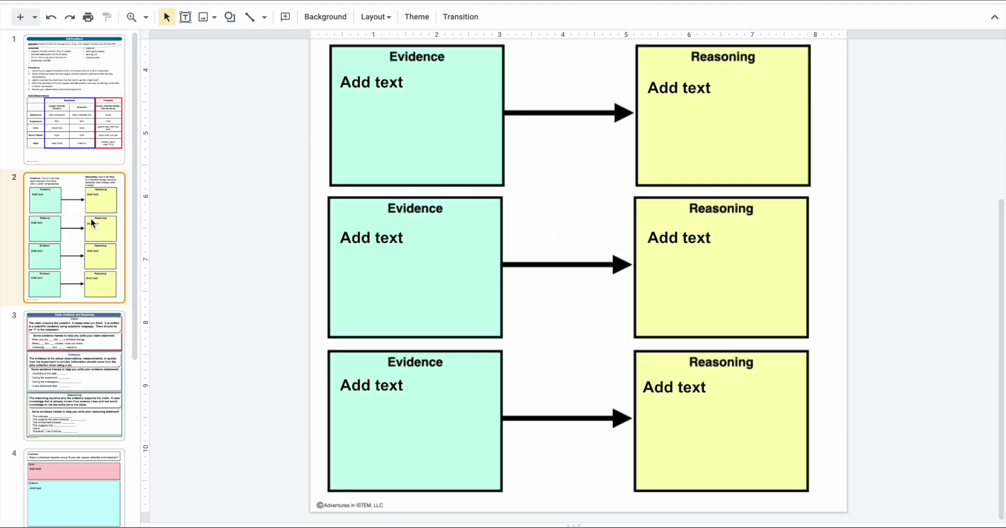
pyautogui.click(440, 73)
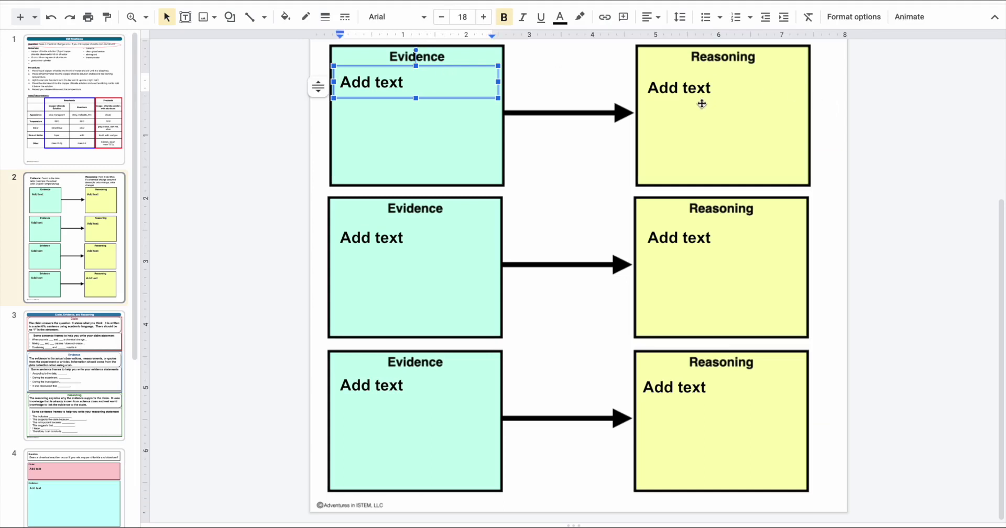
pyautogui.write('Temperature starts at 23oC and ends at 72oC.')
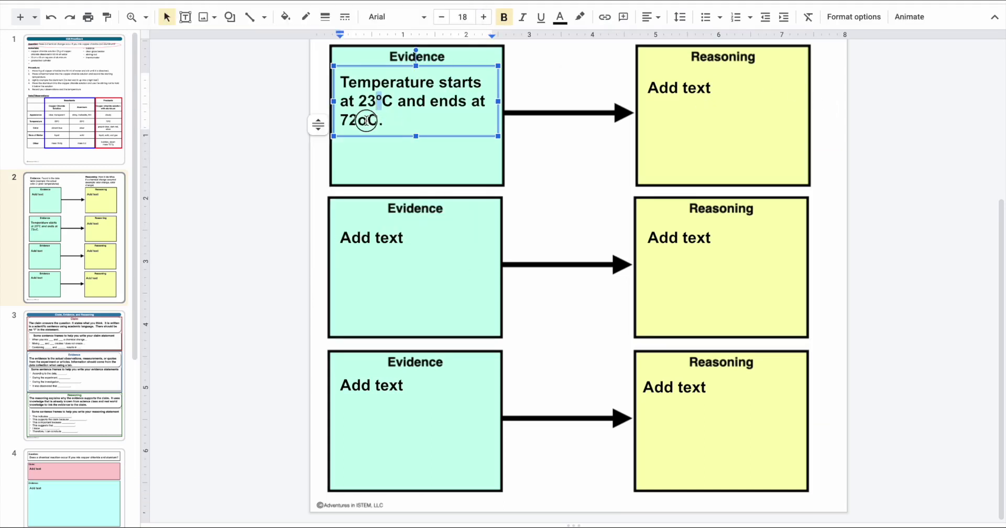
# Fill the second Reasoning box with "Change in energy (temperature) is an indication of a chemical change. Identifies the reaction is exothermic." at size 16.
pyautogui.click(683, 102)
pyautogui.moveTo(711, 88); pyautogui.dragTo(638, 85)
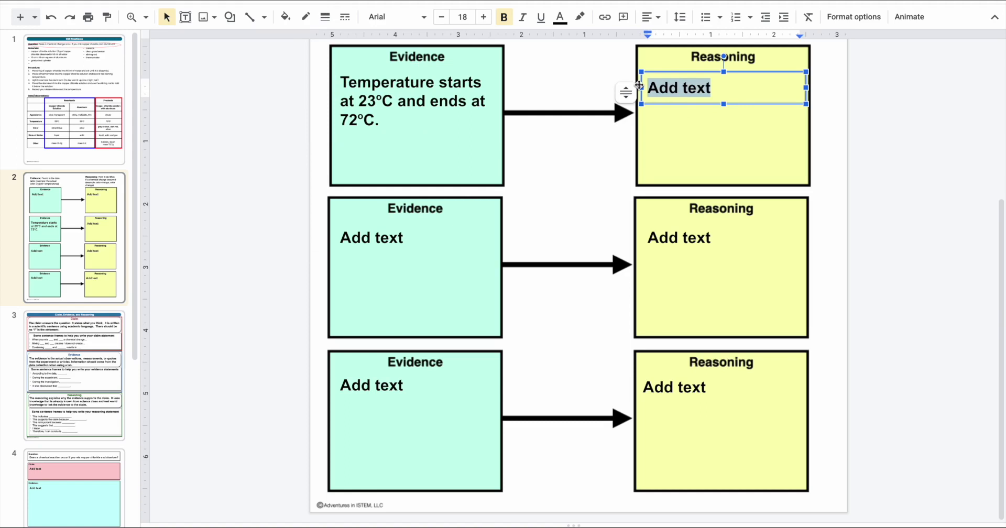
pyautogui.write('Change in energy (temperature) is an indication of a chemical change. Identifies the reaction is exothermic.')
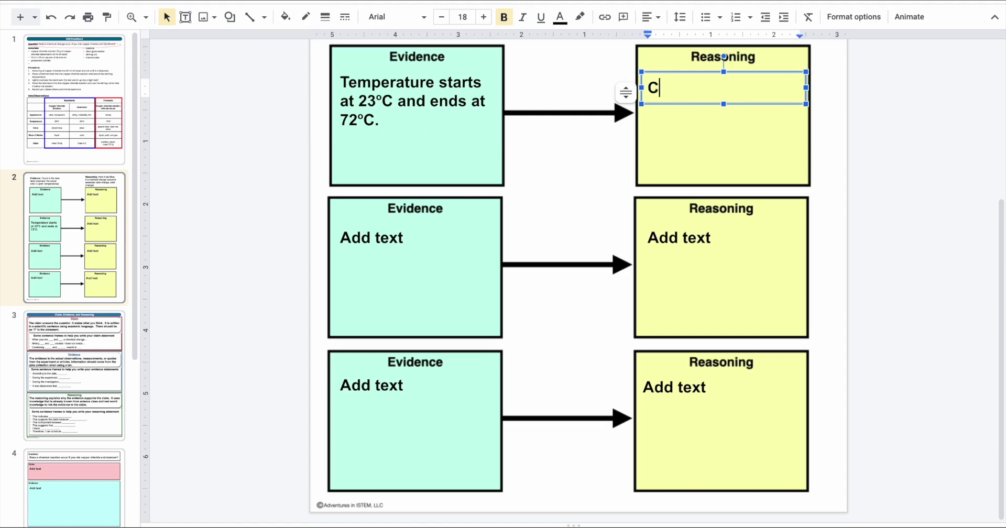
pyautogui.hotkey('ctrl', 'a')
pyautogui.click(443, 17)
pyautogui.click(443, 17)
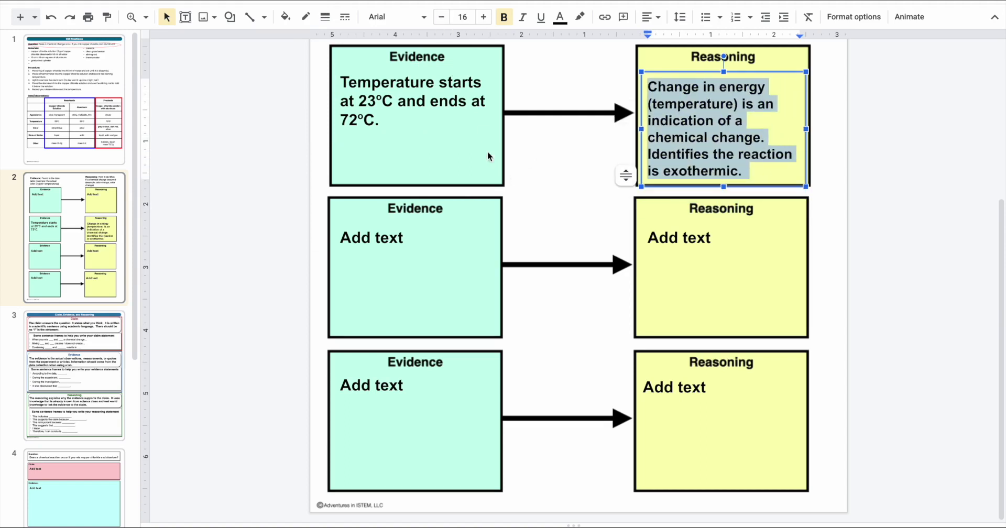
pyautogui.click(284, 157)
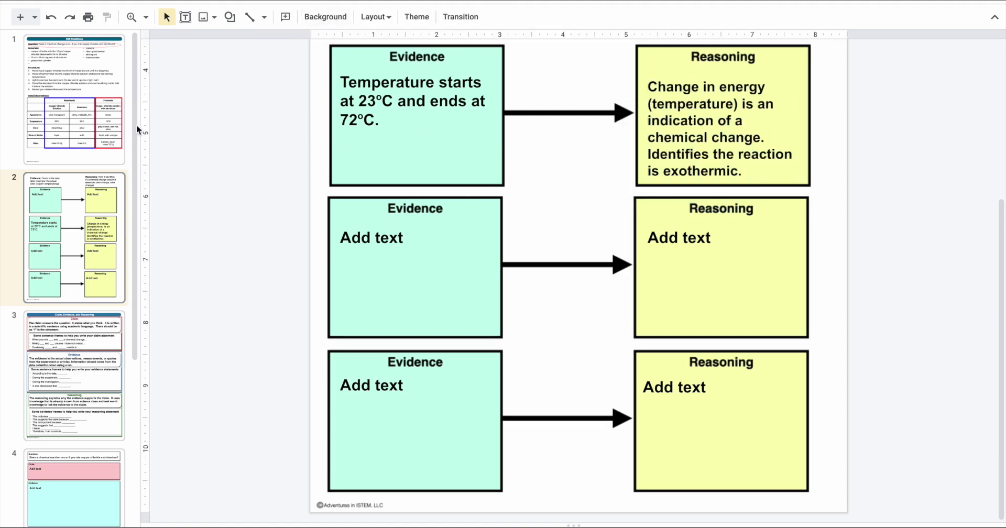
# Consult the data table and fill the third Evidence box with "Color starts as blue and silver and turns dark red.".
pyautogui.click(93, 88)
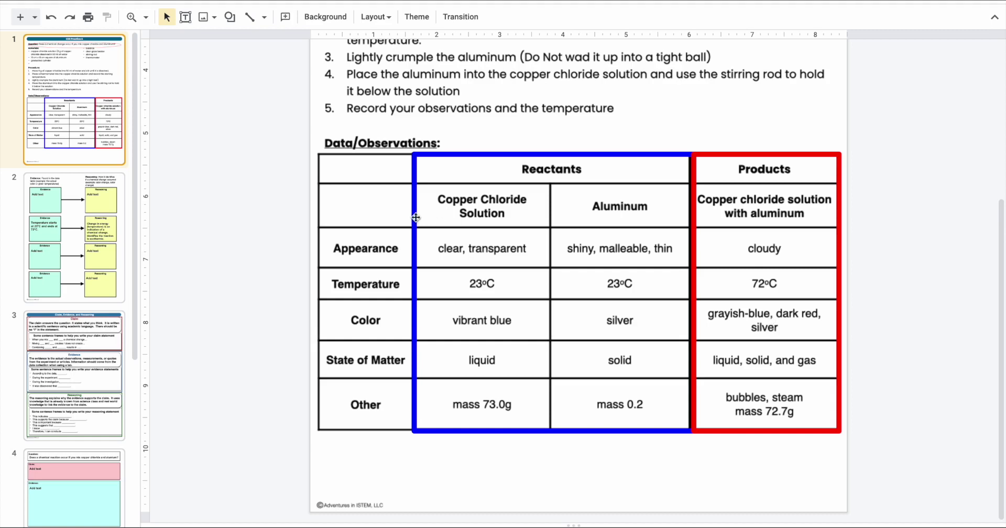
pyautogui.click(86, 222)
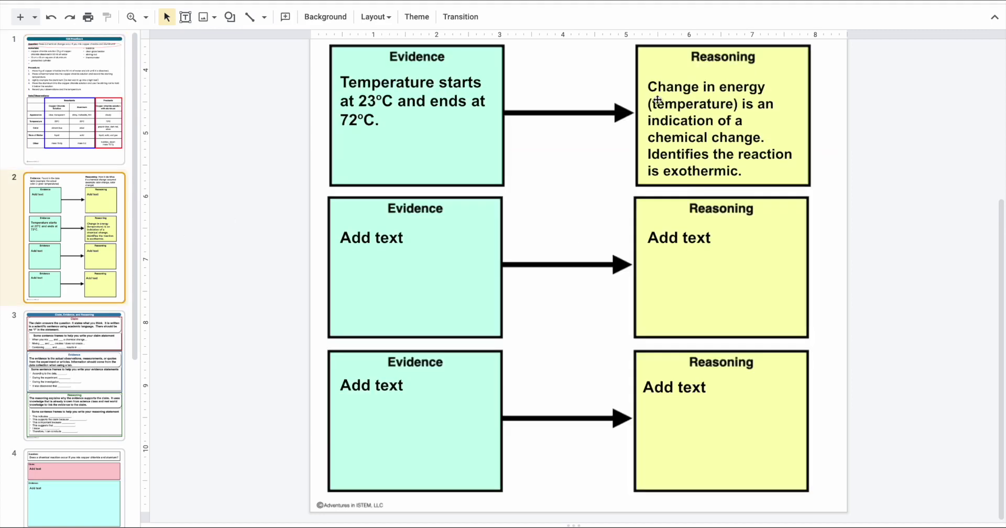
pyautogui.click(371, 237)
pyautogui.write('Color starts as blue and silver and turns dark red.')
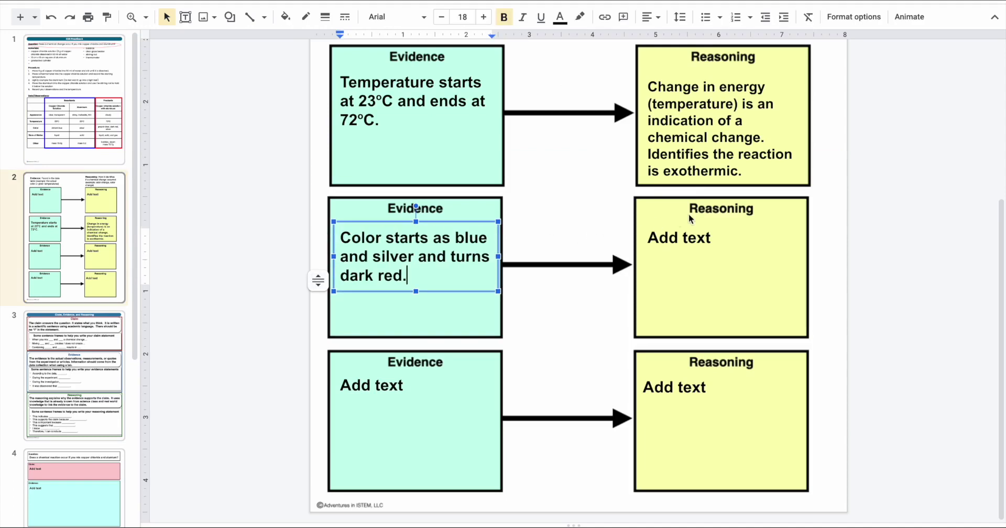
# Replace the third Reasoning box's placeholder with "Change in color is an indication of a chemical change.".
pyautogui.click(703, 234)
pyautogui.moveTo(726, 239); pyautogui.dragTo(647, 233)
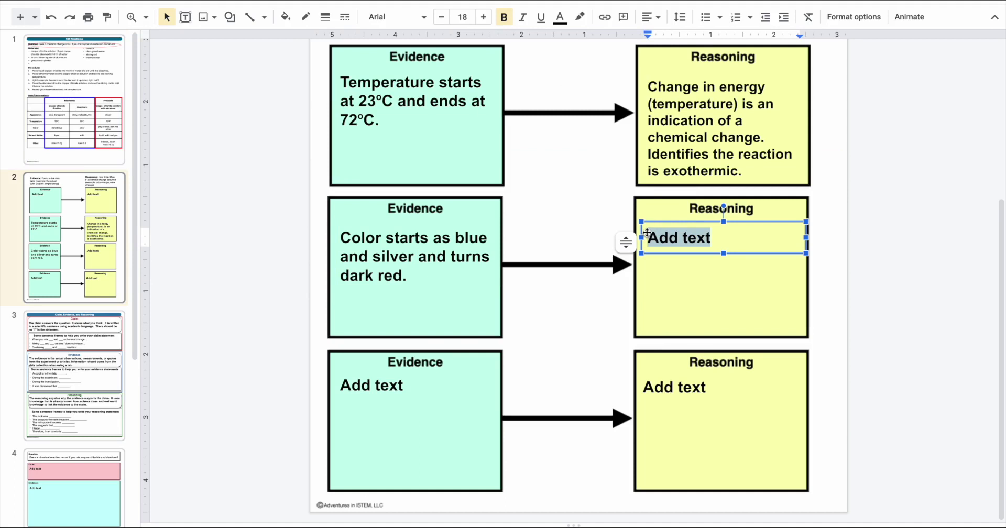
pyautogui.write('Change in color is an indication of a chemical change.')
# Complete the last organizer row with evidence "Bubbles and steam were produced." and reasoning "Gas formation is an indication of a chemical change.".
pyautogui.click(74, 100)
pyautogui.scroll(-10, 474, 442)
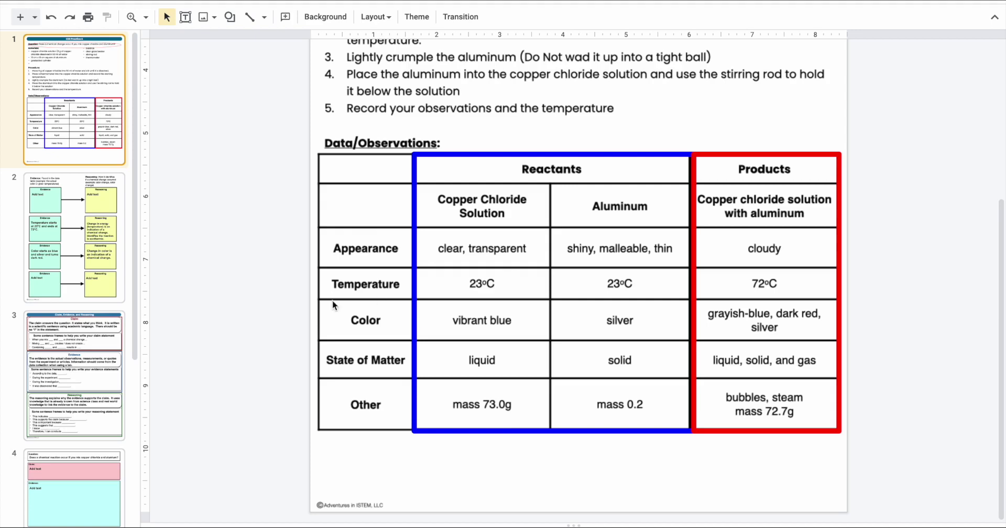
pyautogui.click(74, 236)
pyautogui.click(414, 393)
pyautogui.write('Bubbles and steam were produced.')
pyautogui.click(718, 398)
pyautogui.write('Gas formation is an indication of a chemical change.')
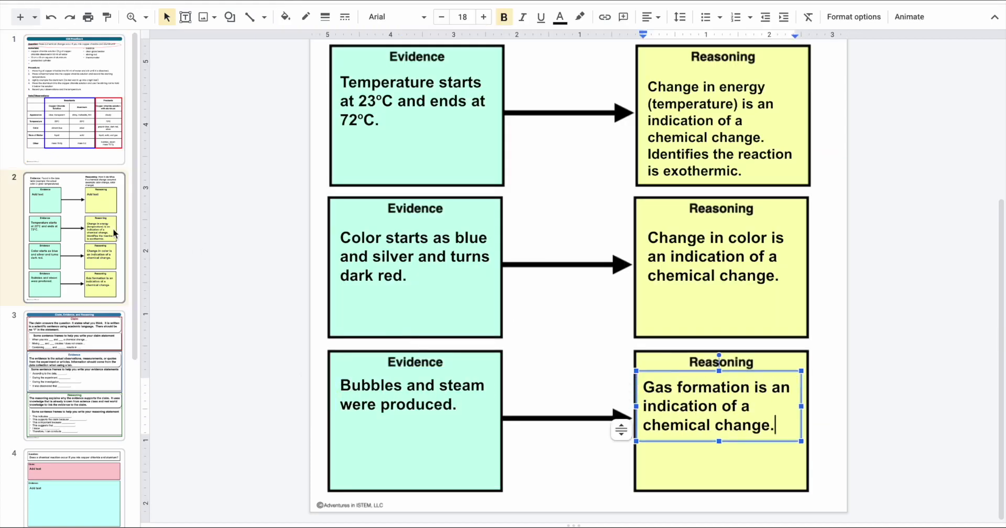
# Using the claim sentence frames, replace slide 4's Claim placeholder with "When you mix copper chloride and aluminum, a chemical reaction does occur.".
pyautogui.click(96, 146)
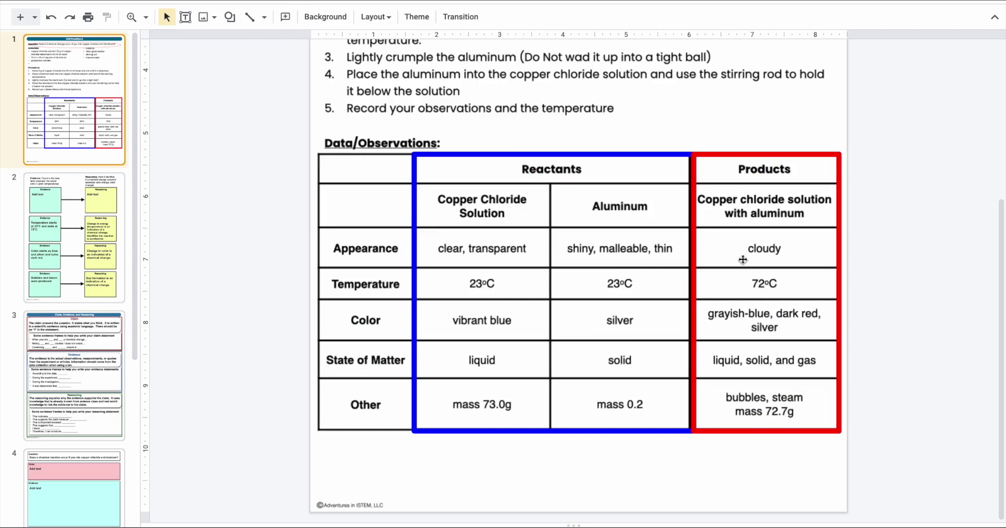
pyautogui.click(81, 200)
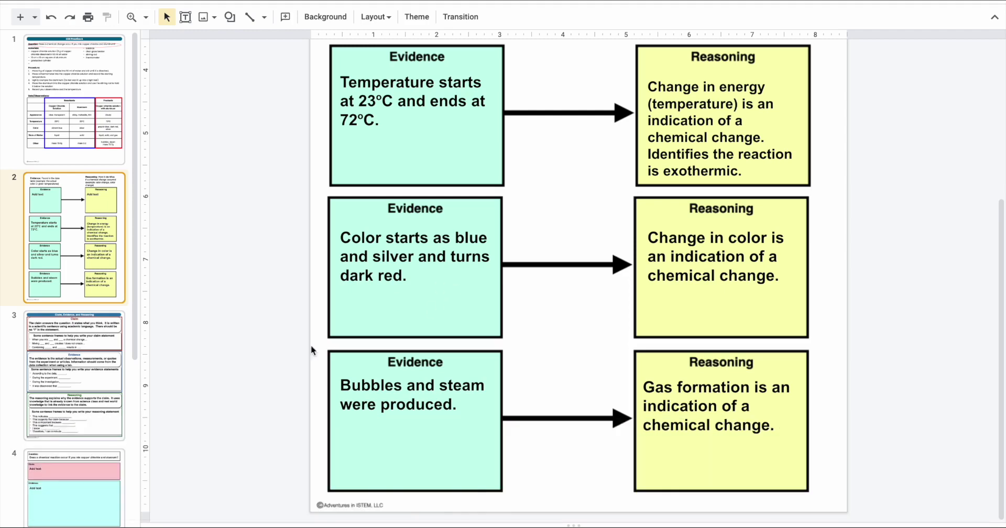
pyautogui.scroll(-3, 310, 348)
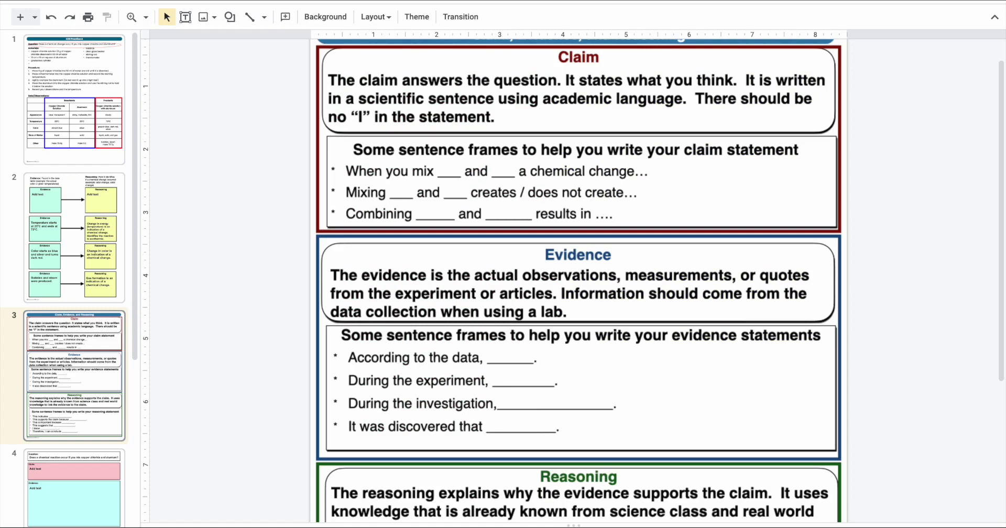
pyautogui.scroll(-3, 645, 50)
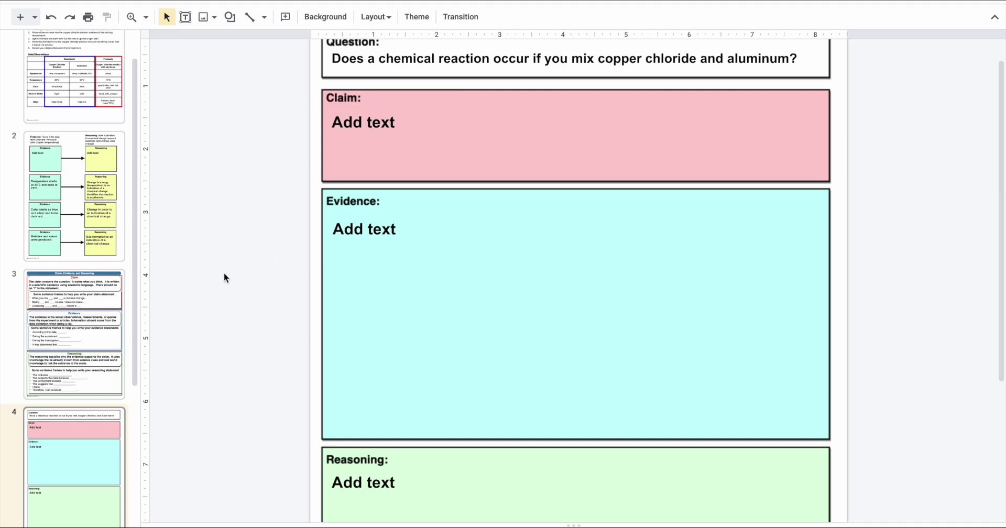
pyautogui.click(90, 291)
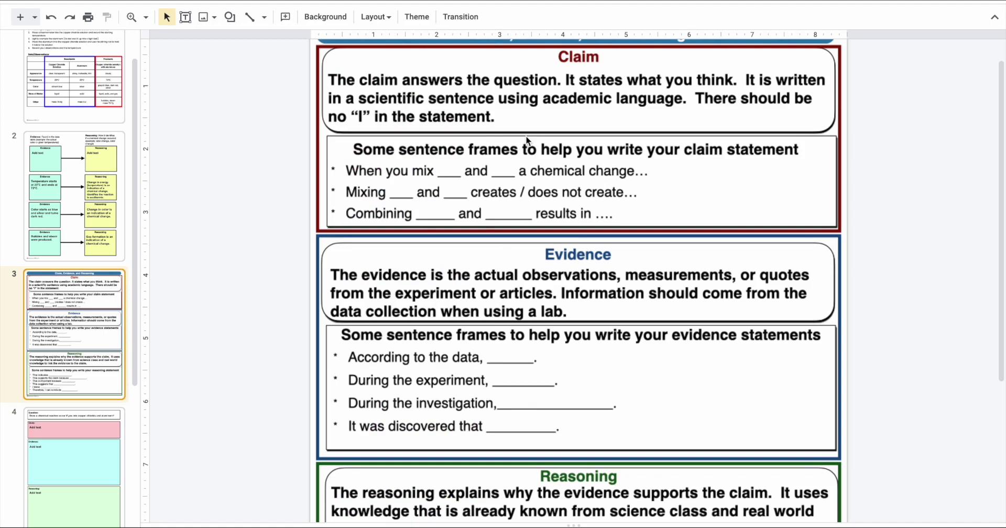
pyautogui.click(81, 438)
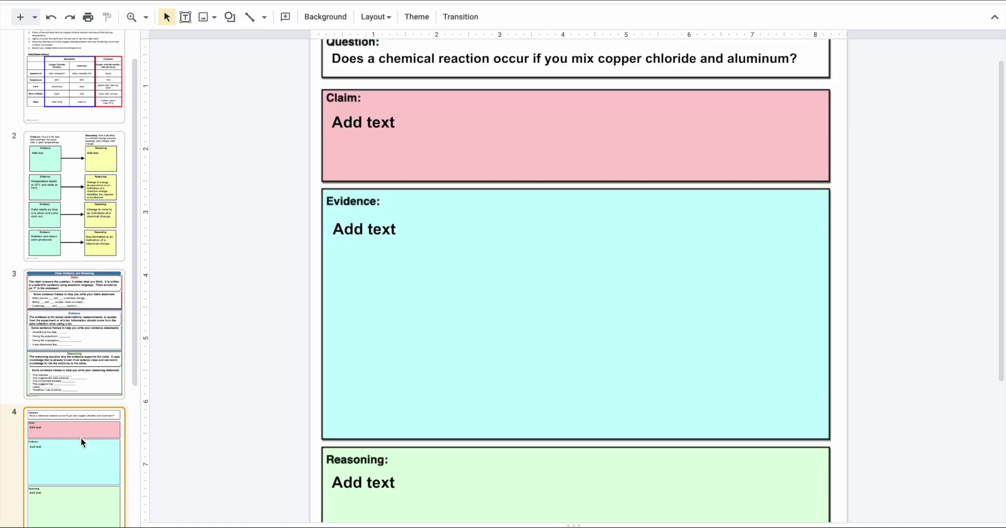
pyautogui.click(355, 134)
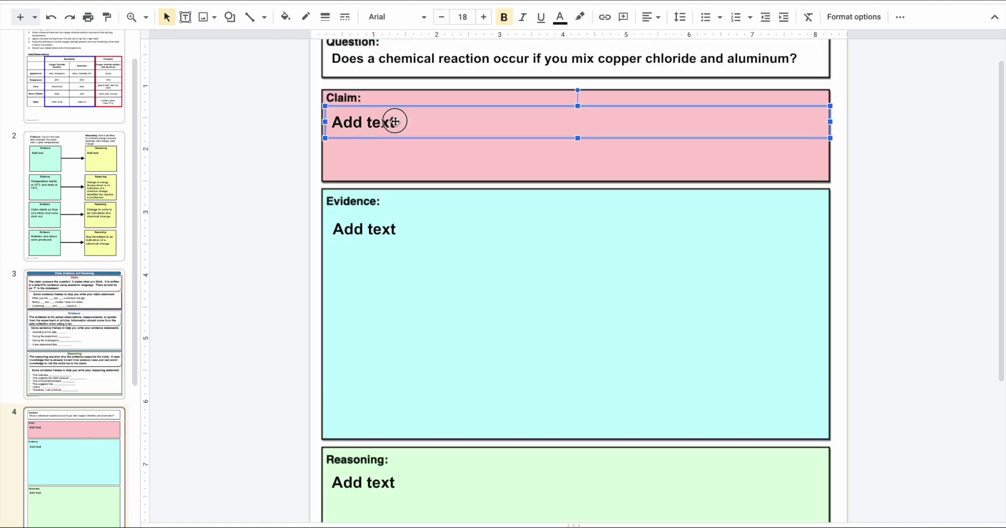
pyautogui.click(404, 122)
pyautogui.moveTo(398, 122); pyautogui.dragTo(324, 122)
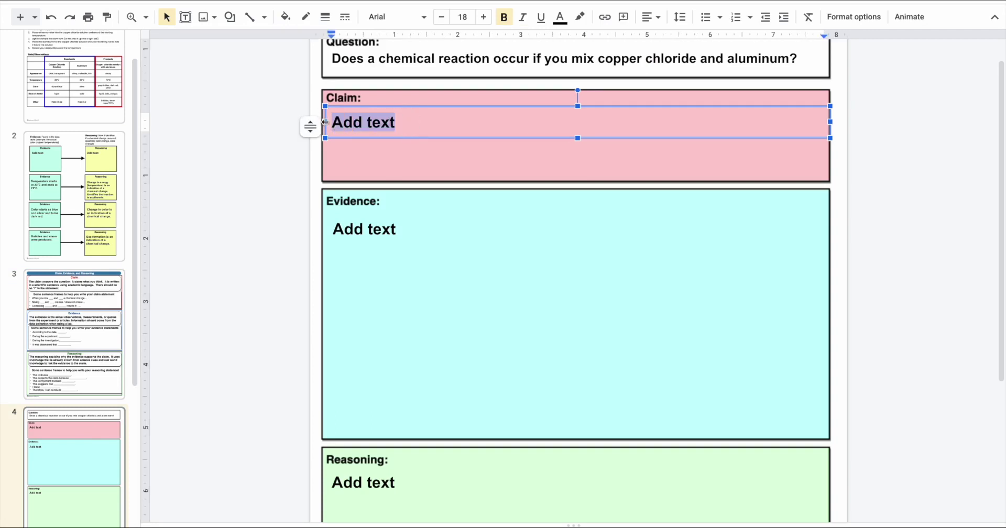
pyautogui.write('When you mix copper chloride and aluminum, a chemical reaction does occur.')
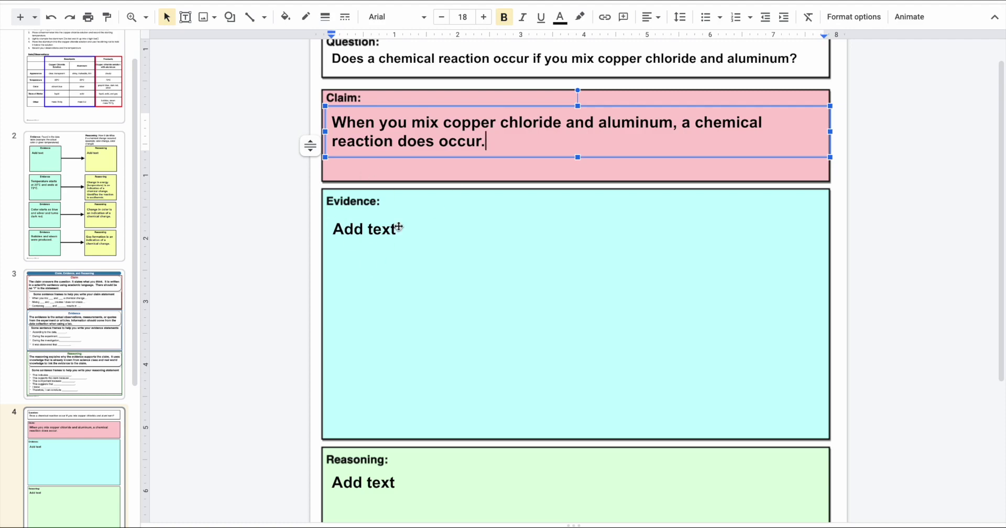
# Replace slide 4's Evidence placeholder with "During the investigation, the temperature increased from 23ºC to 72ºC. The color also changed from blue and silver to a dark red.".
pyautogui.click(103, 188)
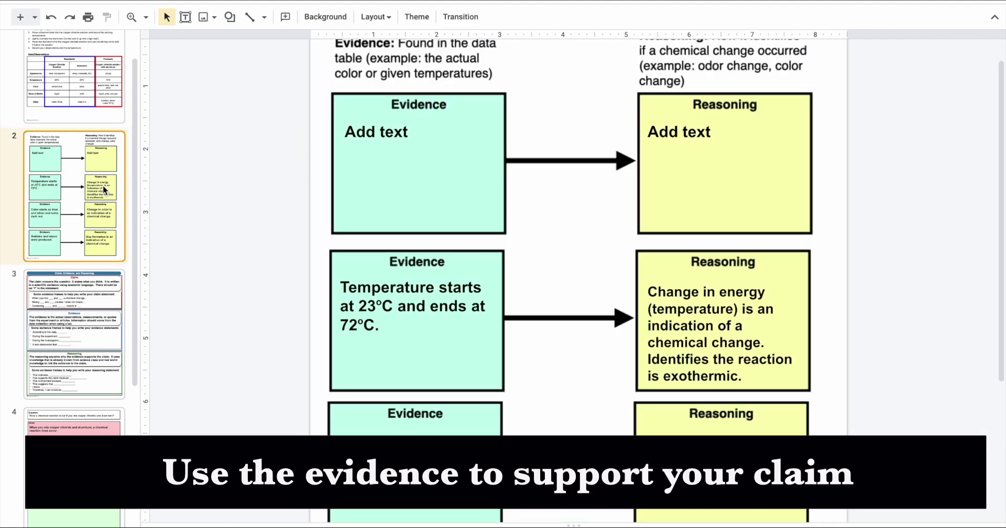
pyautogui.moveTo(998, 175); pyautogui.dragTo(989, 303)
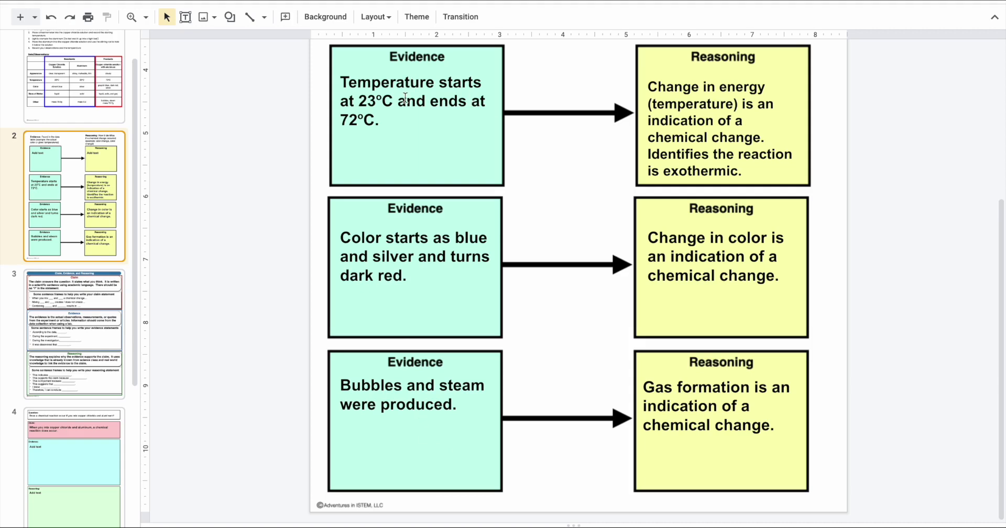
pyautogui.click(103, 102)
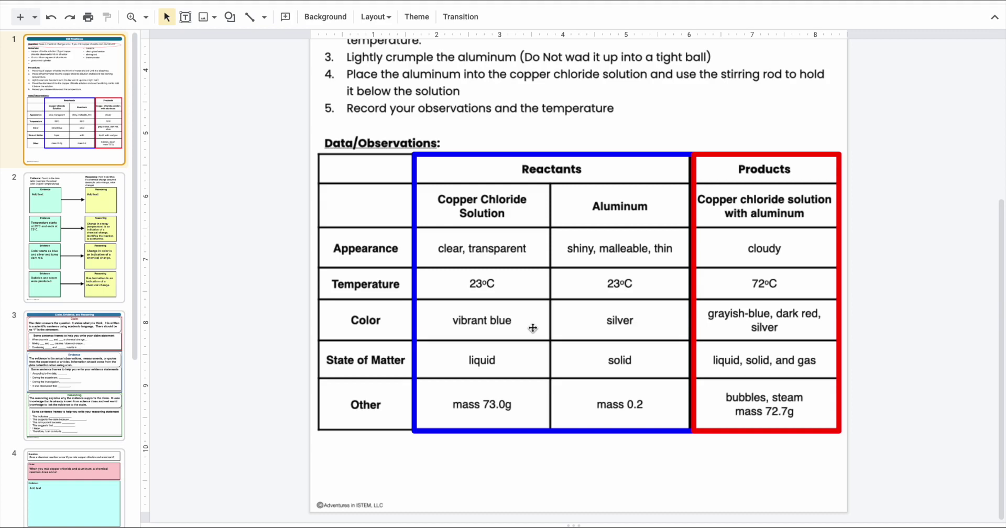
pyautogui.click(64, 406)
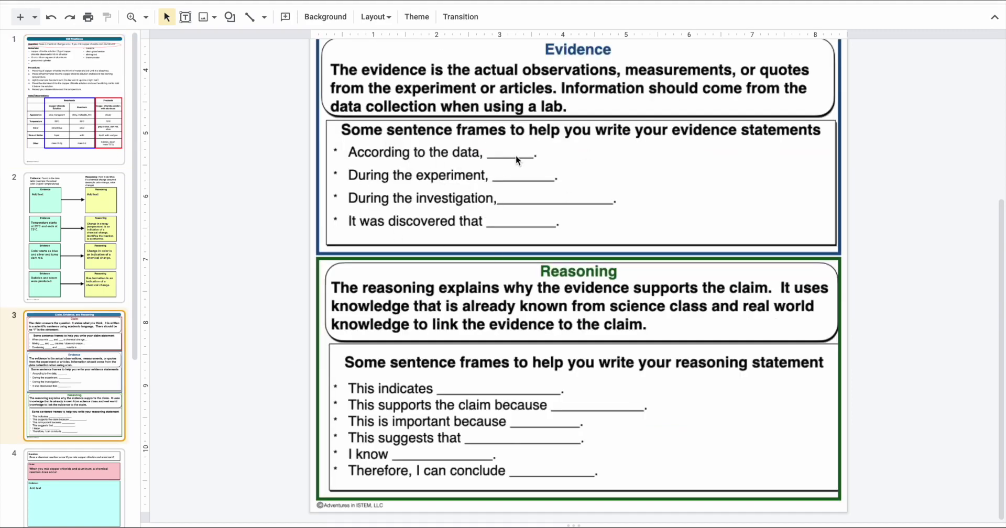
pyautogui.click(77, 495)
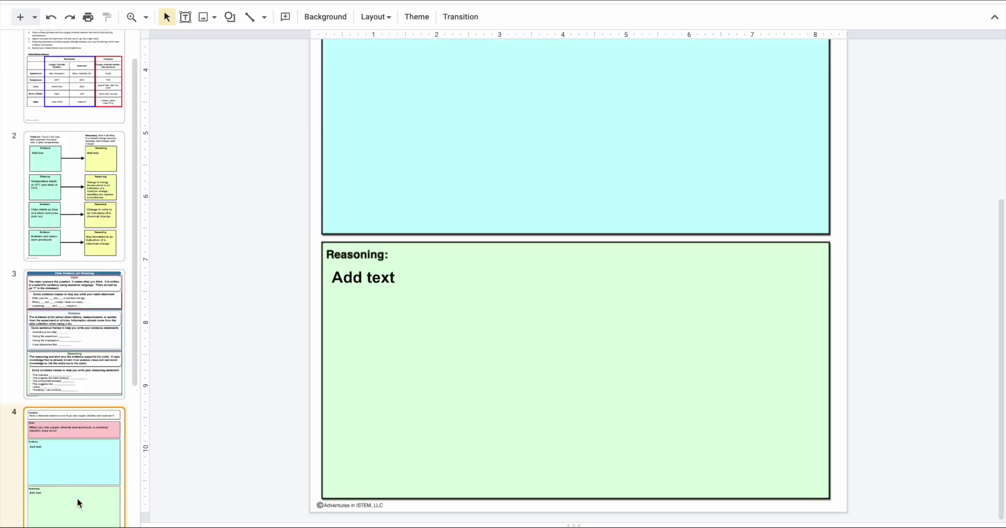
pyautogui.moveTo(1001, 316); pyautogui.dragTo(998, 159)
pyautogui.click(359, 250)
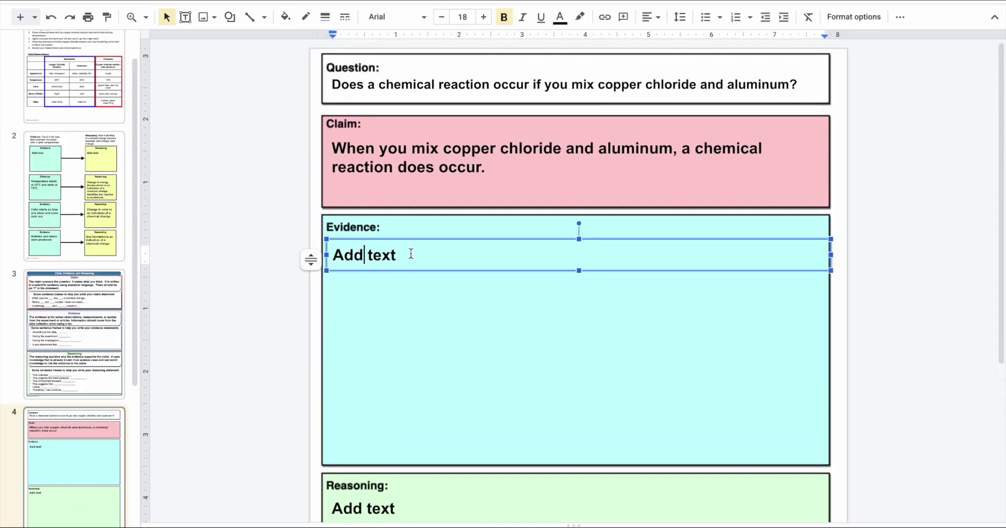
pyautogui.moveTo(401, 255); pyautogui.dragTo(331, 252)
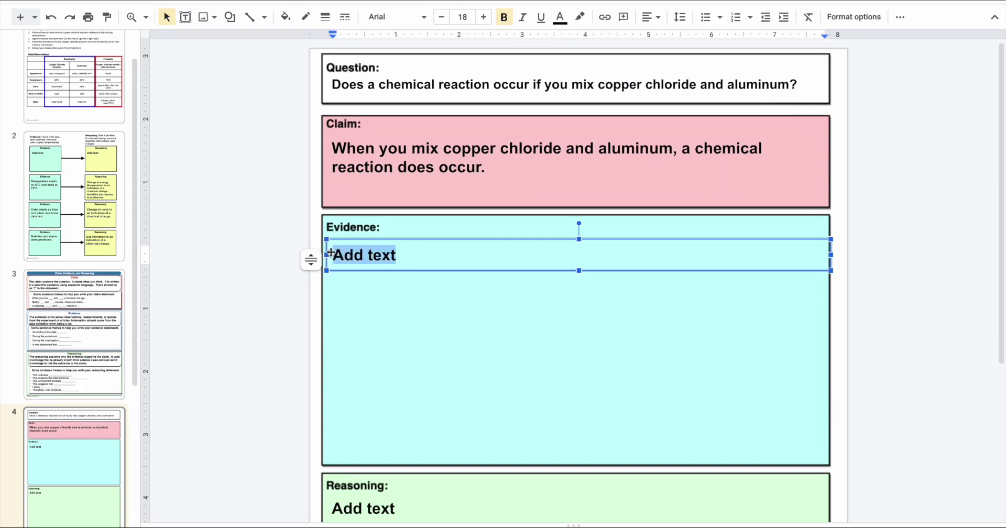
pyautogui.write('During the investigation, the temperature increased from 23')
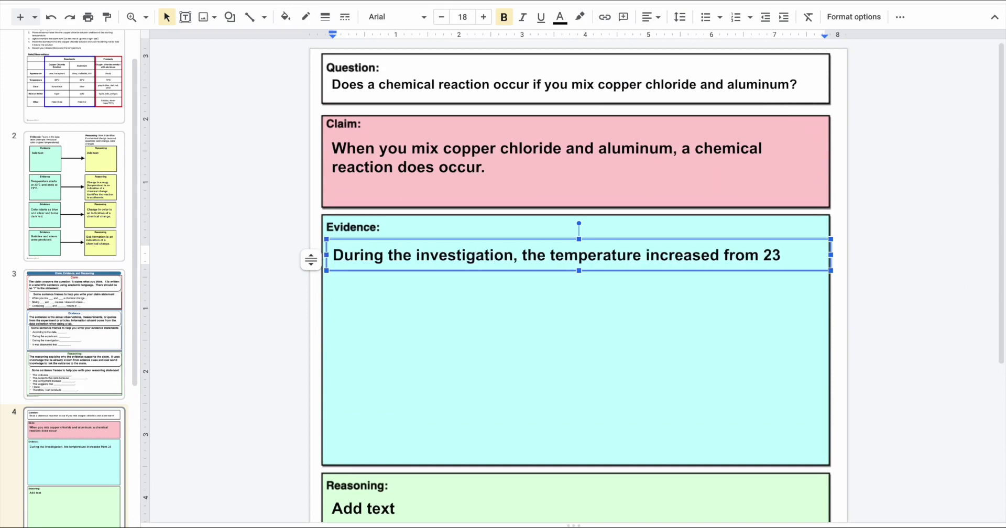
pyautogui.write('°C to 72°C.  The color also changed from blue and silver to a dark red. Finally, there we')
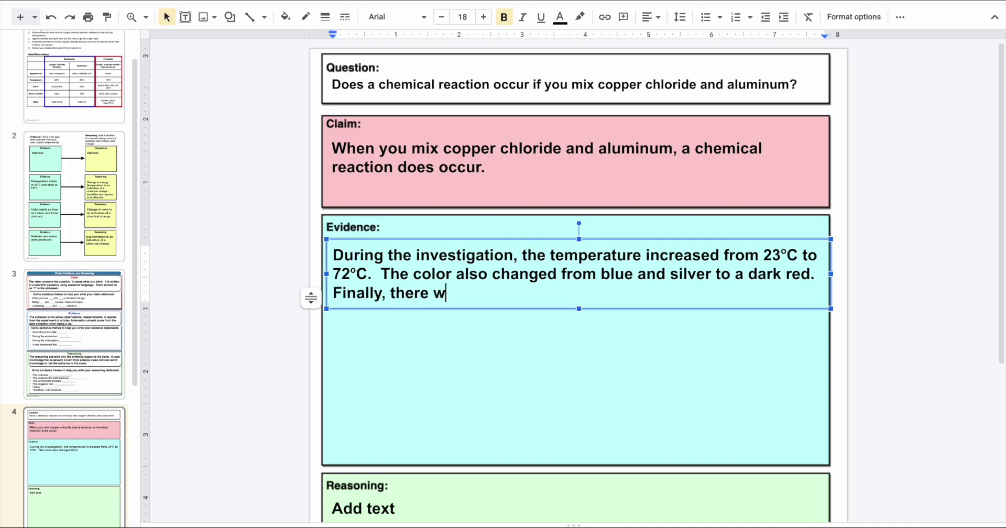
# Finish slide 4's Evidence text with the sentence "Finally, bubbles and steam were produced.".
pyautogui.press('BackSpace')
pyautogui.press('BackSpace')
pyautogui.press('BackSpace')
pyautogui.press('BackSpace')
pyautogui.press('BackSpace')
pyautogui.press('BackSpace')
pyautogui.press('BackSpace')
pyautogui.press('BackSpace')
pyautogui.write('bubbles and steam were produced.')
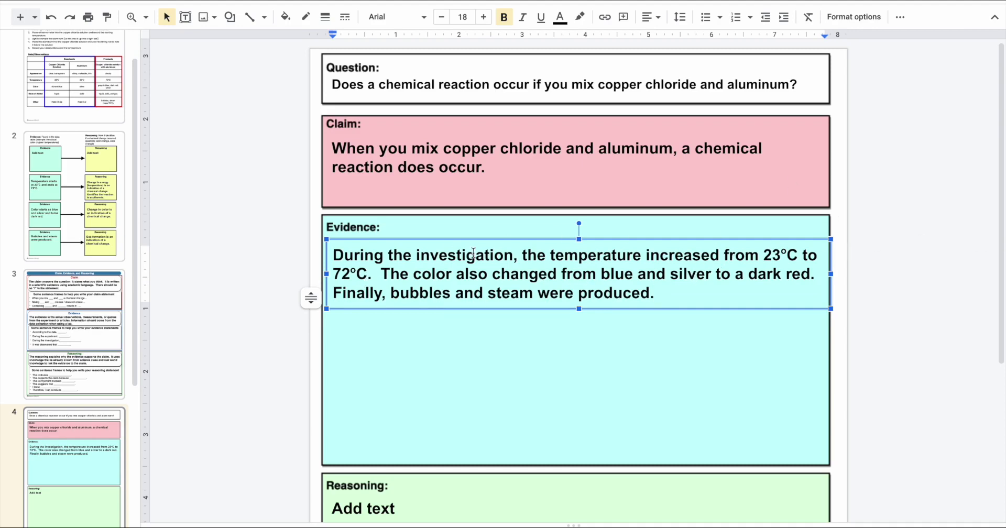
# Replace slide 4's Reasoning placeholder with "I know that a change in energy, a color change, and gas formation are indications that a chemical change has occurred.".
pyautogui.scroll(-2, 1001, 287)
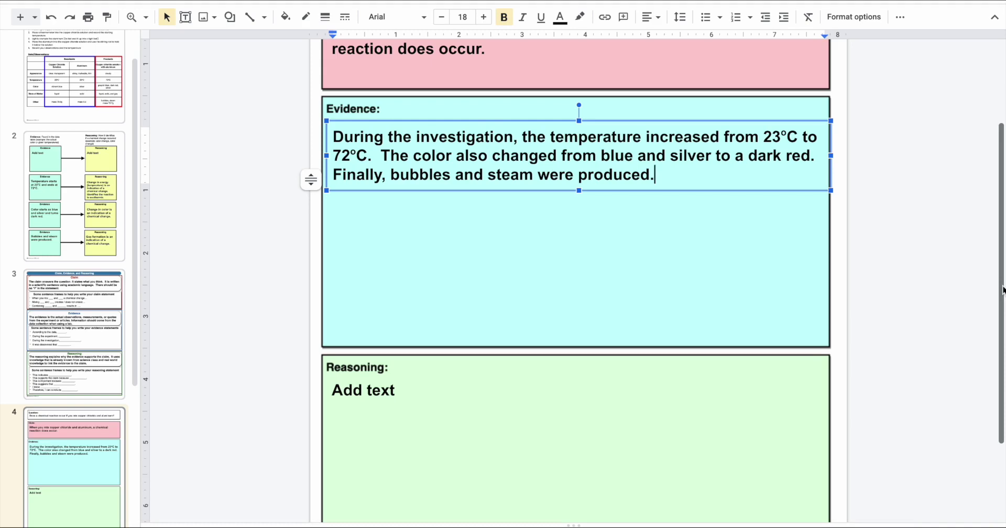
pyautogui.click(81, 242)
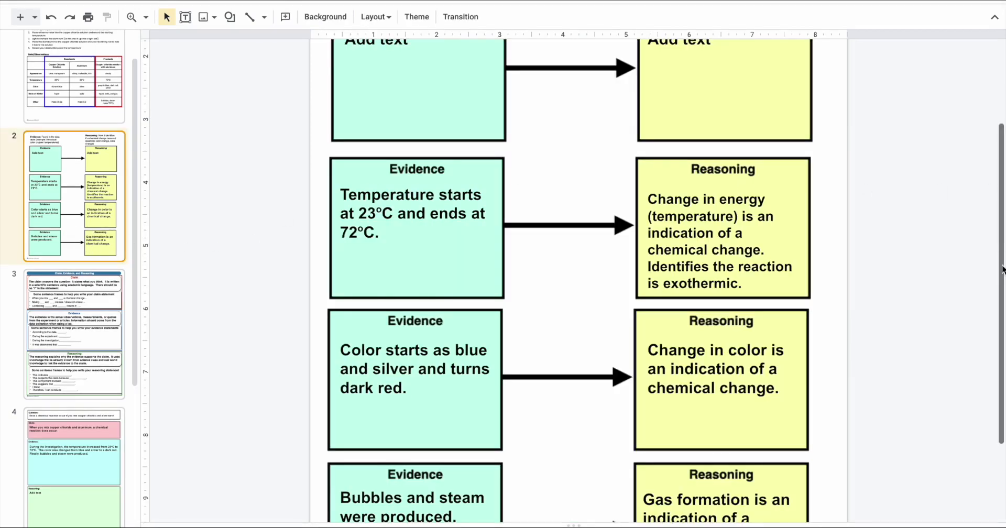
pyautogui.moveTo(1002, 269); pyautogui.dragTo(998, 329)
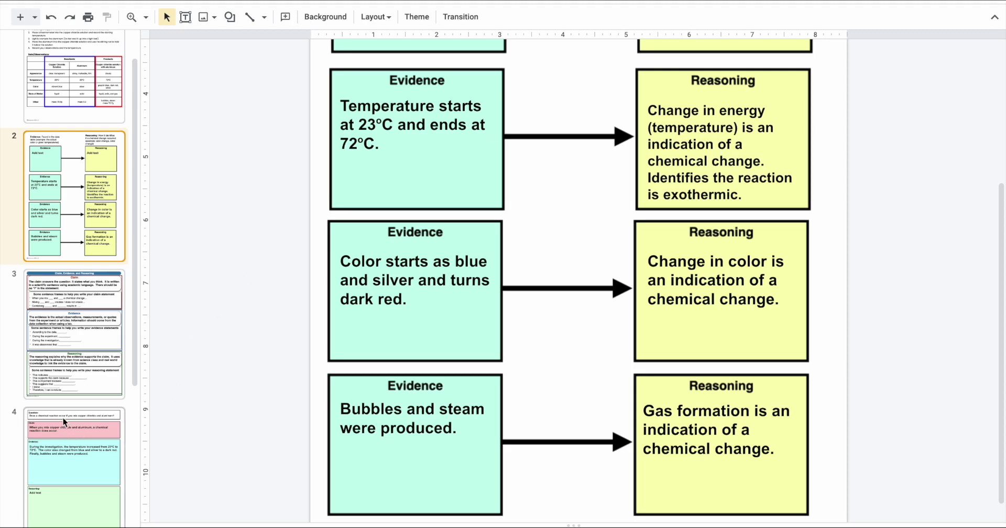
pyautogui.click(62, 361)
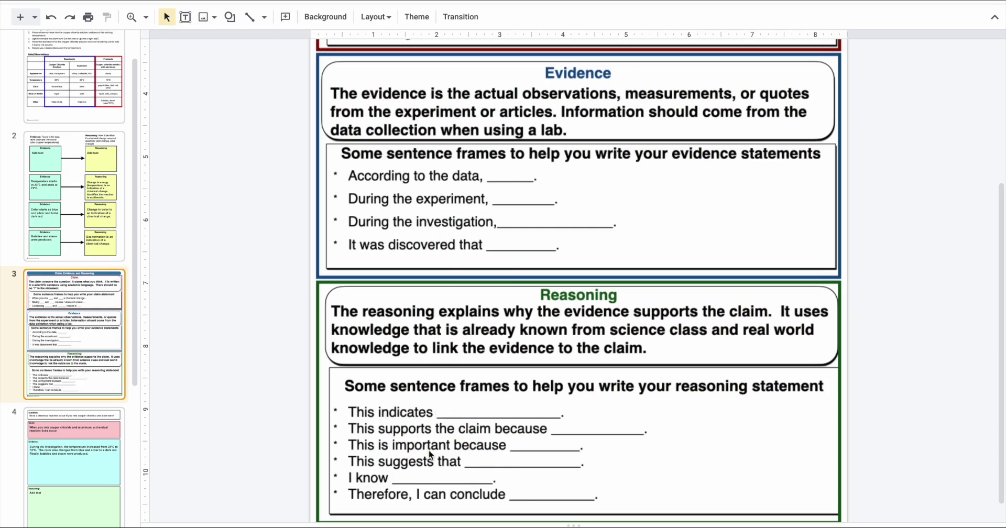
pyautogui.click(62, 457)
pyautogui.click(335, 301)
pyautogui.write('I know that a change in energy, a color change, and gas formation are indications that a chemical change has occurred.')
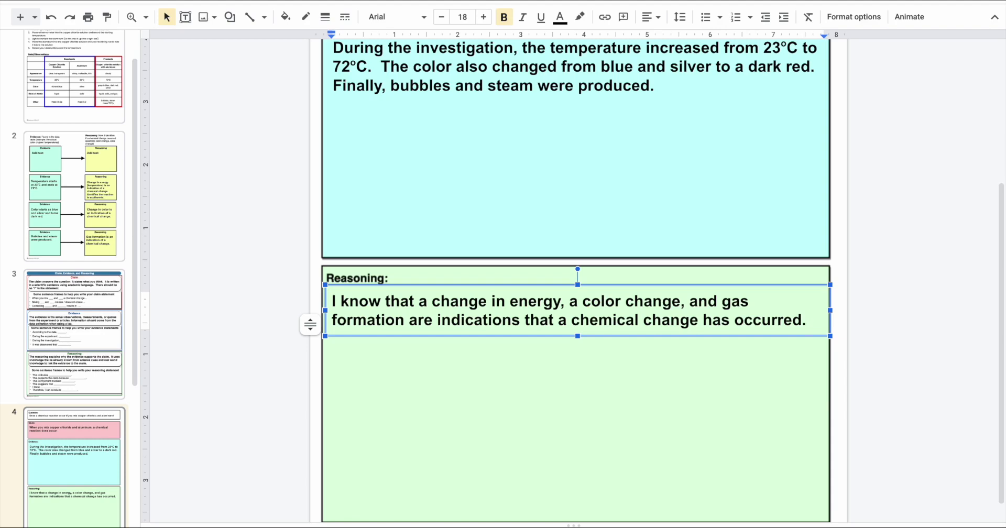
# Consult the reasoning frames and append "Therefore, I can conclude that mixing copper chloride and aluminum produces a chemical reaction." to slide 4's Reasoning.
pyautogui.click(108, 328)
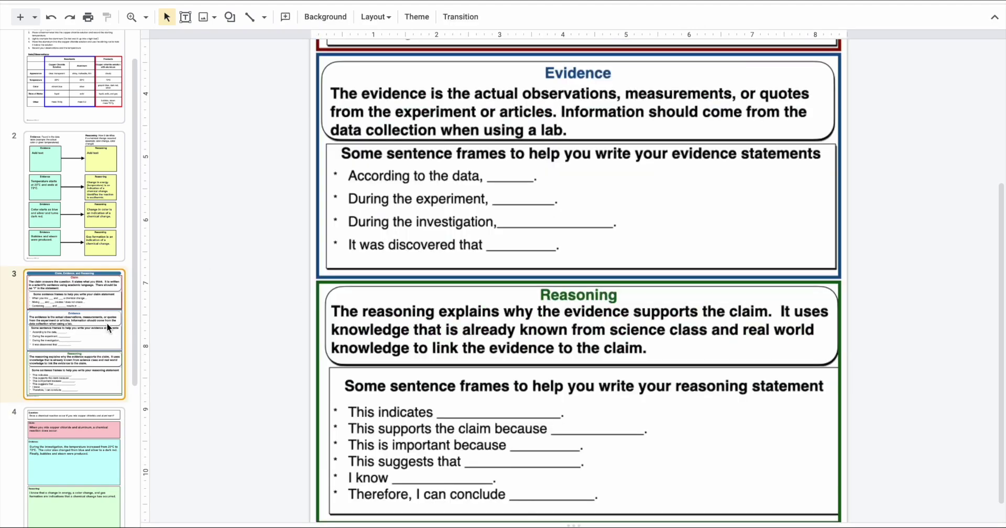
pyautogui.click(55, 444)
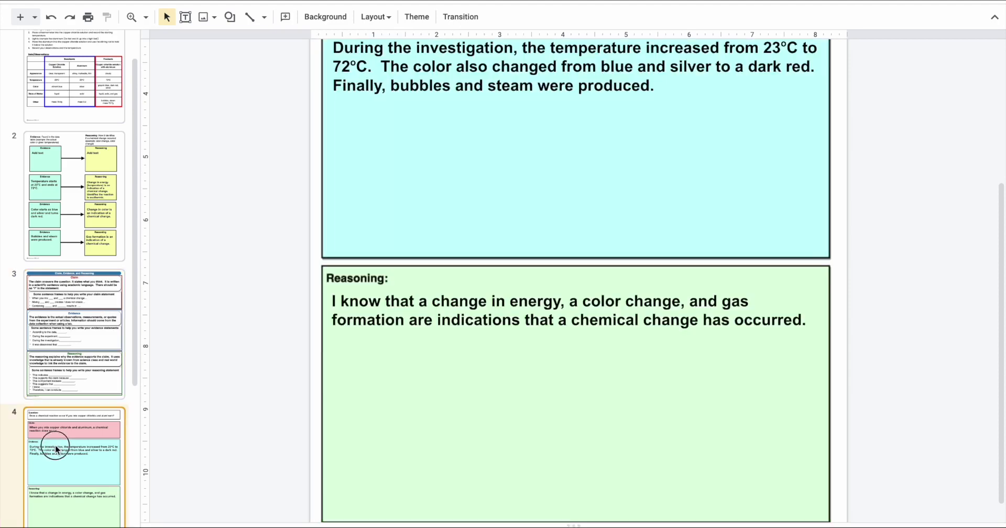
pyautogui.click(998, 286)
pyautogui.moveTo(998, 285); pyautogui.dragTo(998, 138)
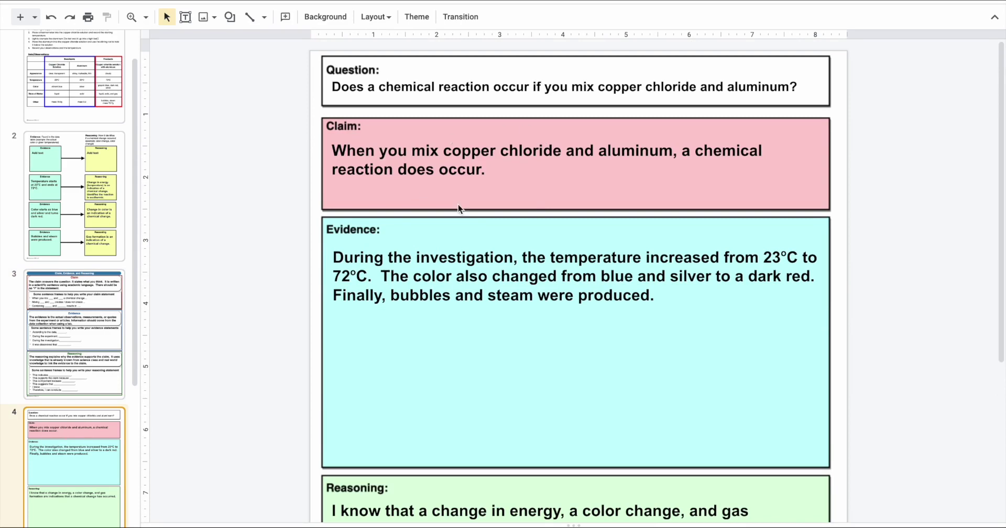
pyautogui.click(992, 373)
pyautogui.scroll(-1, 992, 374)
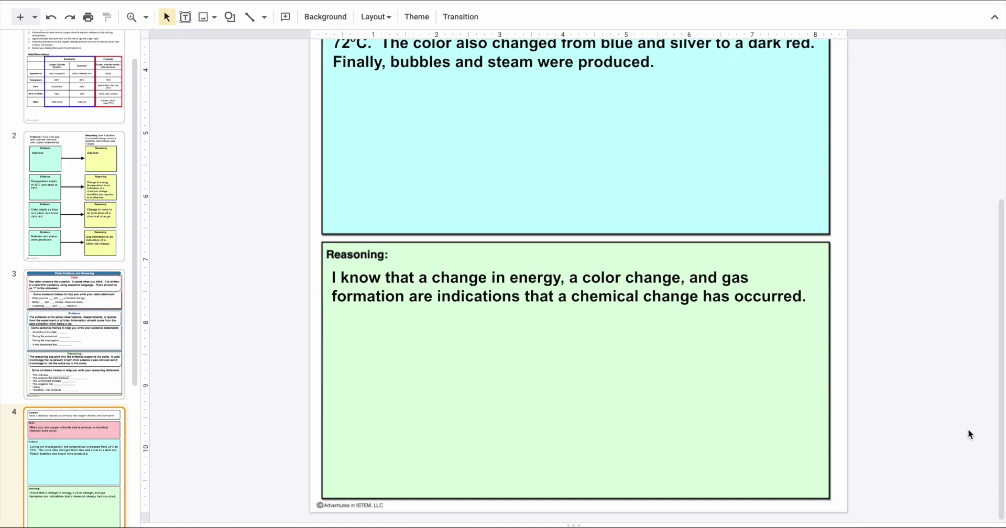
pyautogui.click(811, 294)
pyautogui.write('Therefore, I can conclude that mixing copper chloride and aluminum produces a chemical reaction.')
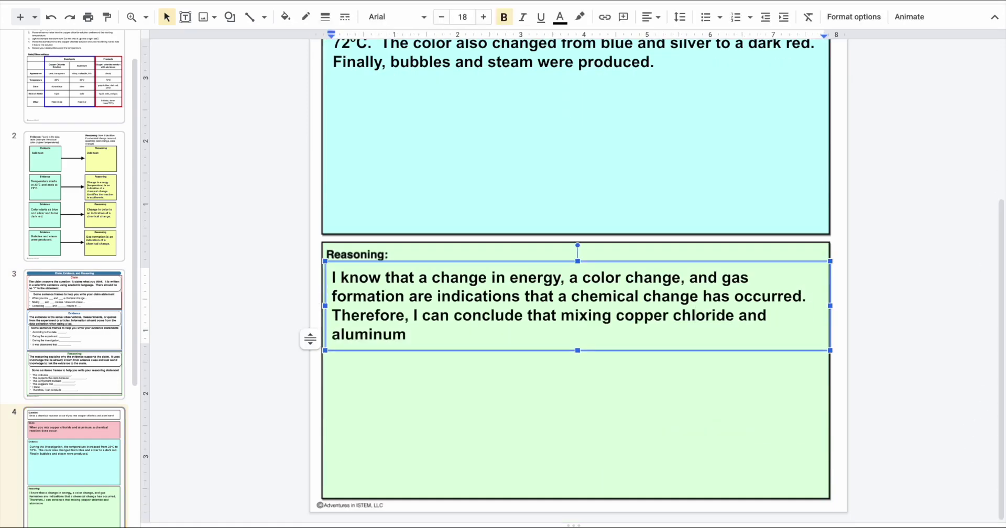
pyautogui.click(977, 270)
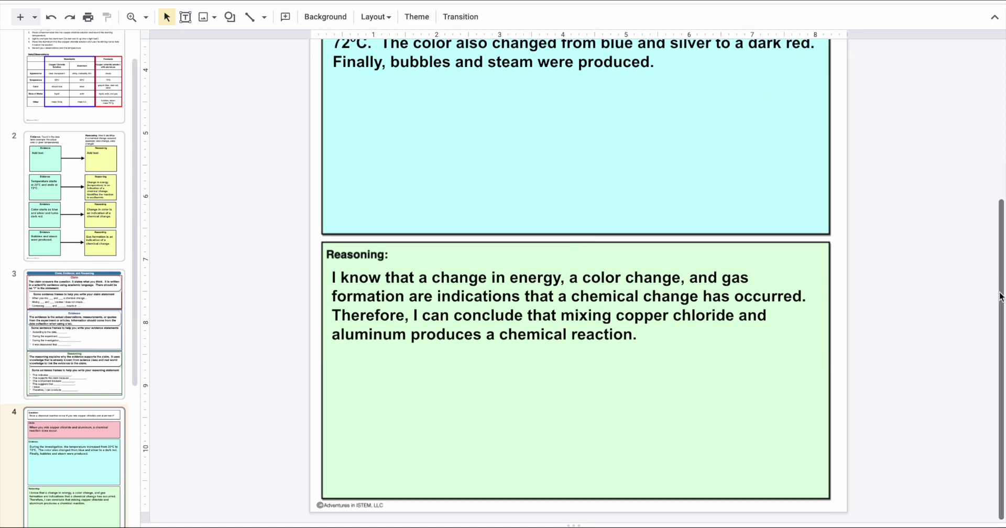
# Review the completed claim, evidence and reasoning on slide 4, and open slide 5 for the one-paragraph rewrite.
pyautogui.moveTo(995, 232); pyautogui.dragTo(995, 96)
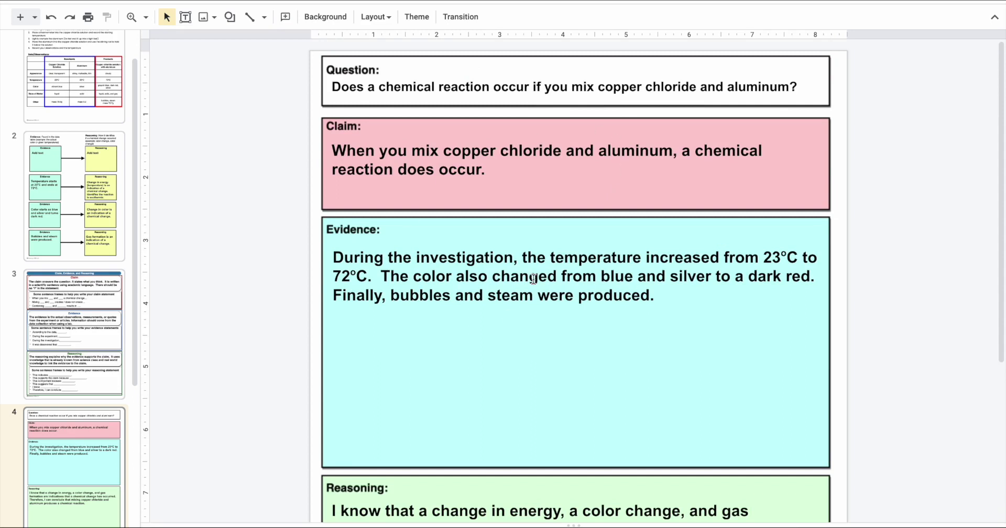
pyautogui.moveTo(995, 204); pyautogui.dragTo(996, 361)
pyautogui.moveTo(134, 94); pyautogui.dragTo(137, 279)
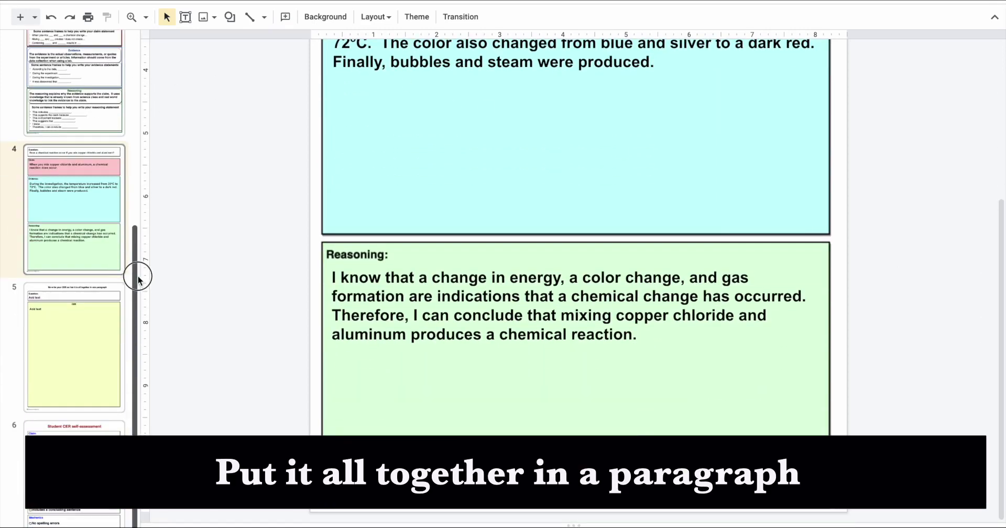
pyautogui.click(93, 320)
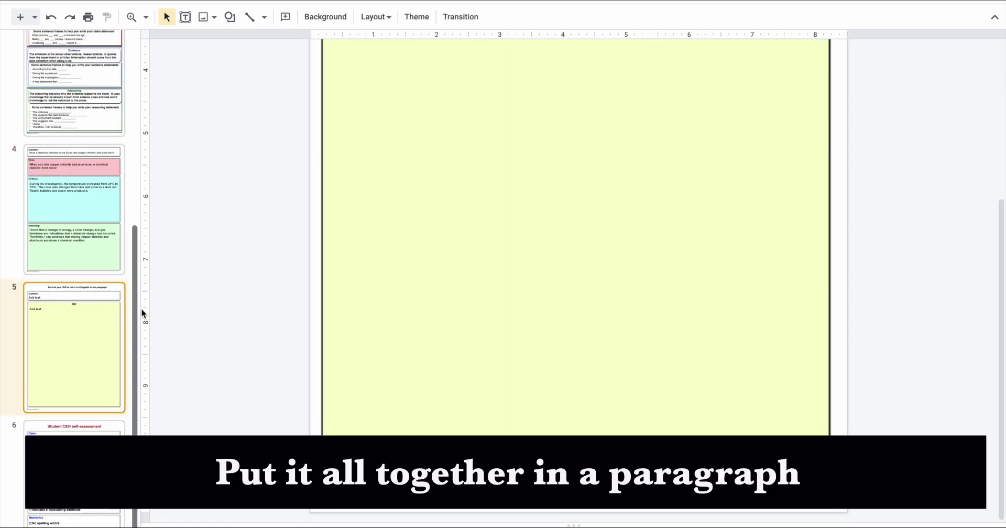
pyautogui.click(997, 179)
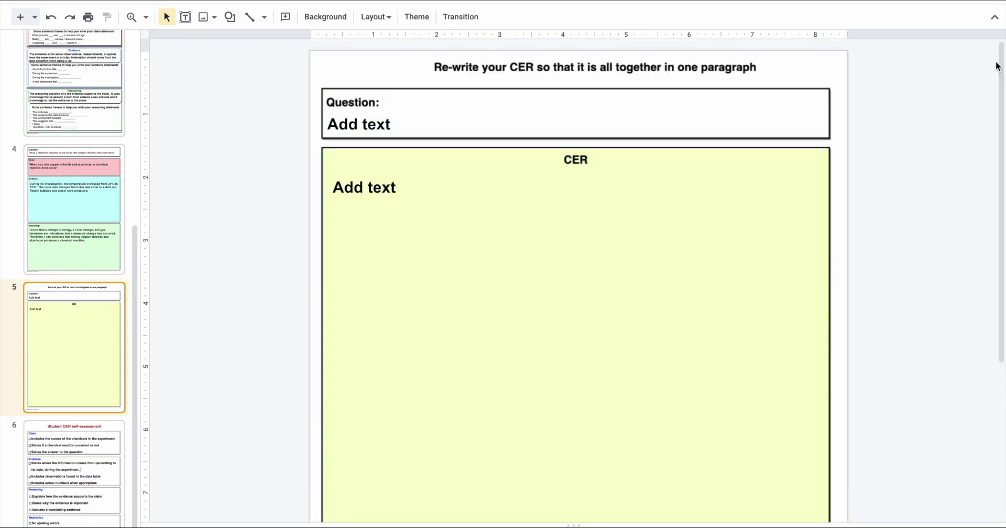
# Copy slide 4's question into slide 5's Question box in place of the placeholder and remove the extra blank line.
pyautogui.click(92, 192)
pyautogui.click(530, 86)
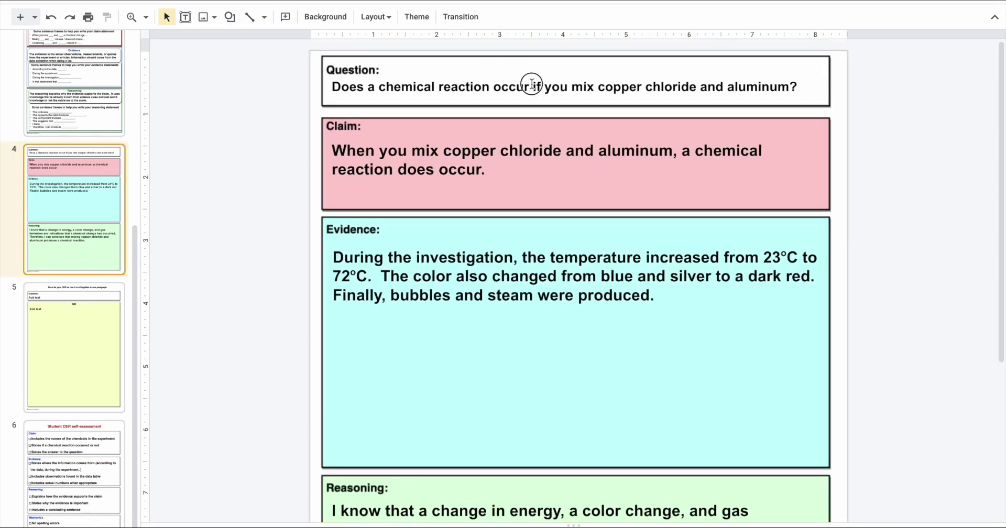
pyautogui.click(606, 87)
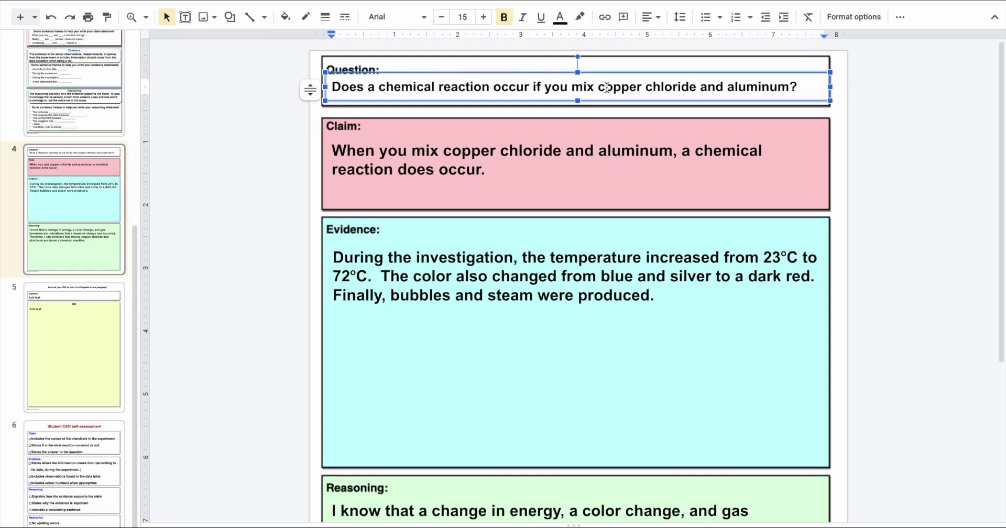
pyautogui.tripleClick(606, 87)
pyautogui.hotkey('ctrl', 'c')
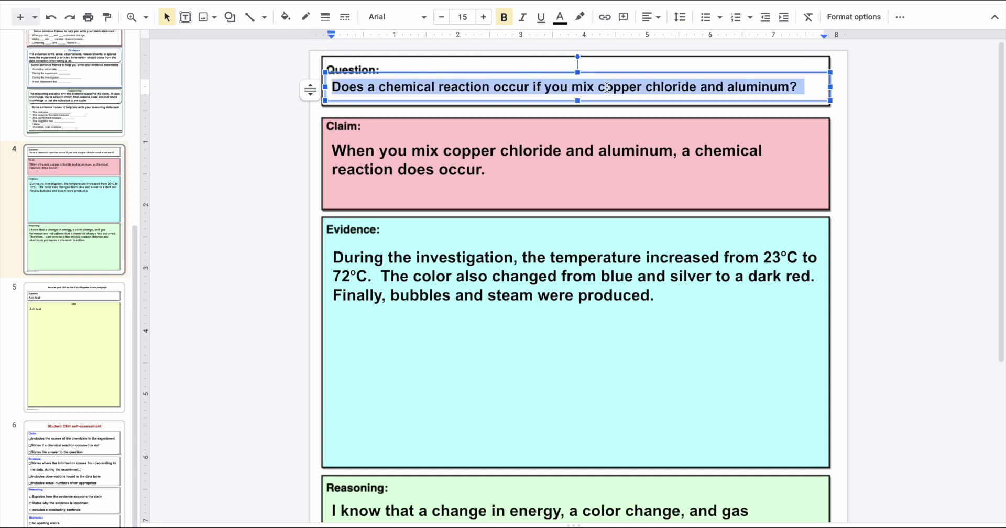
pyautogui.click(113, 332)
pyautogui.click(441, 124)
pyautogui.click(441, 122)
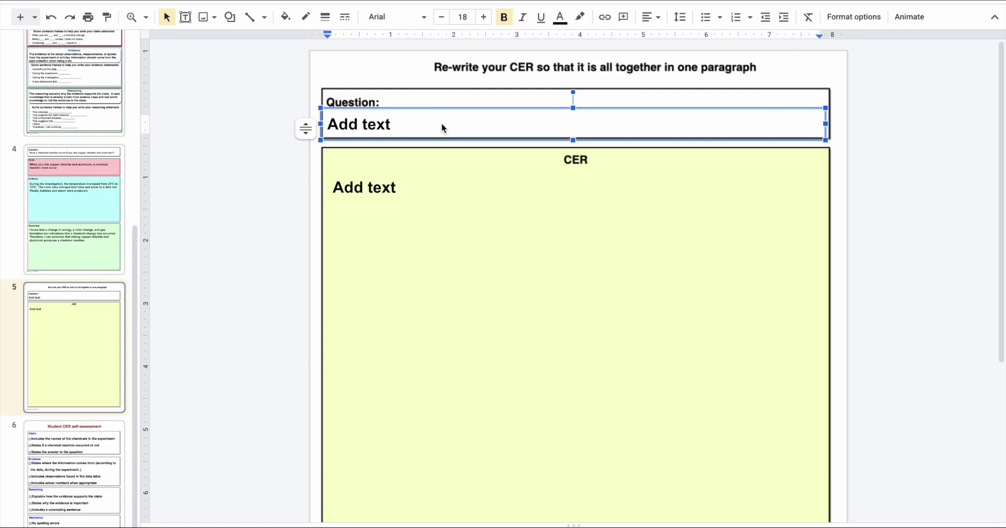
pyautogui.hotkey('ctrl', 'a')
pyautogui.hotkey('ctrl', 'v')
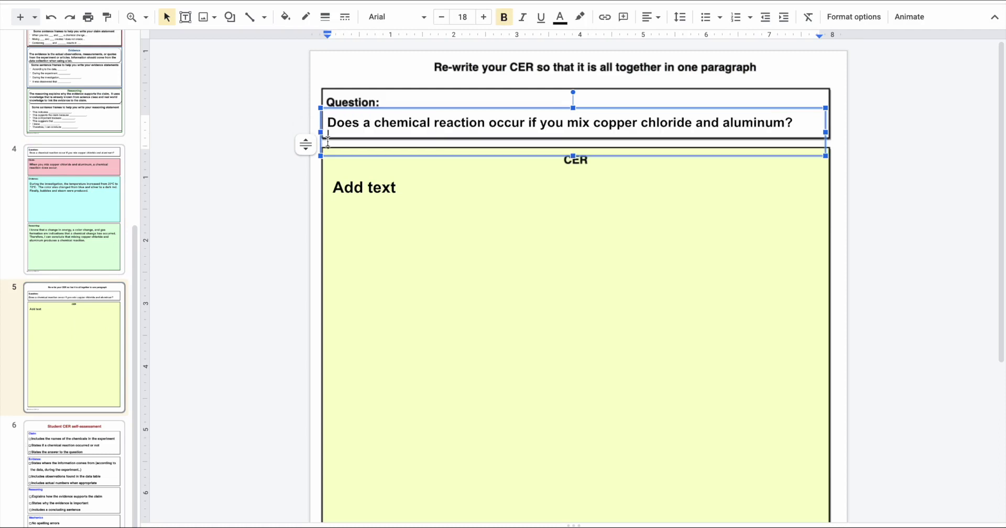
pyautogui.press('BackSpace')
# Replace slide 5's CER placeholder with the claim sentence copied from slide 4, and indent the paragraph's first line.
pyautogui.click(76, 205)
pyautogui.click(495, 169)
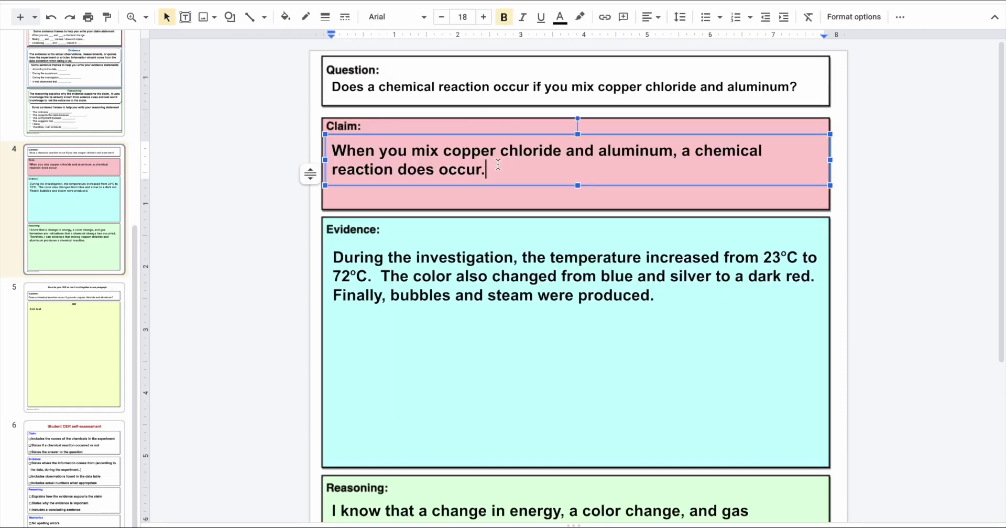
pyautogui.moveTo(495, 169); pyautogui.dragTo(346, 144)
pyautogui.hotkey('ctrl', 'c')
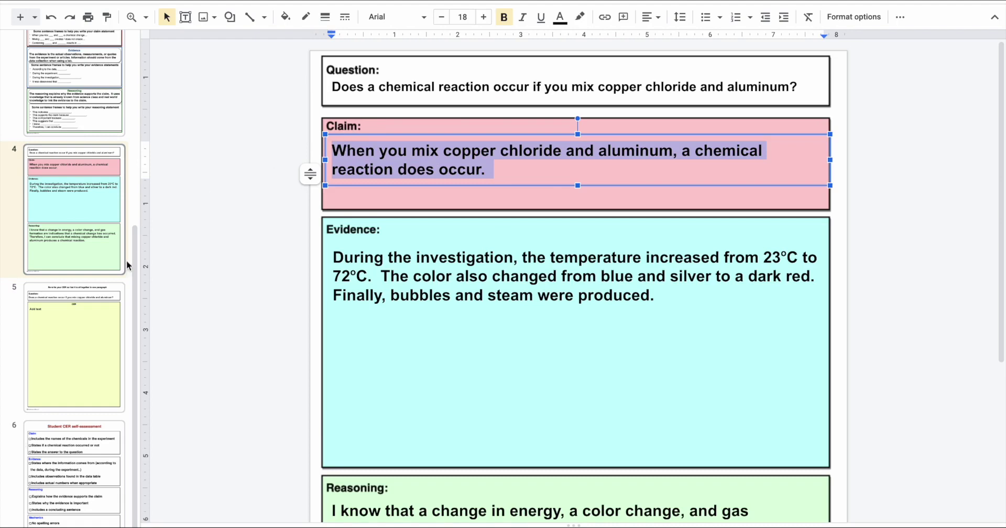
pyautogui.click(87, 333)
pyautogui.click(336, 191)
pyautogui.moveTo(398, 187); pyautogui.dragTo(308, 189)
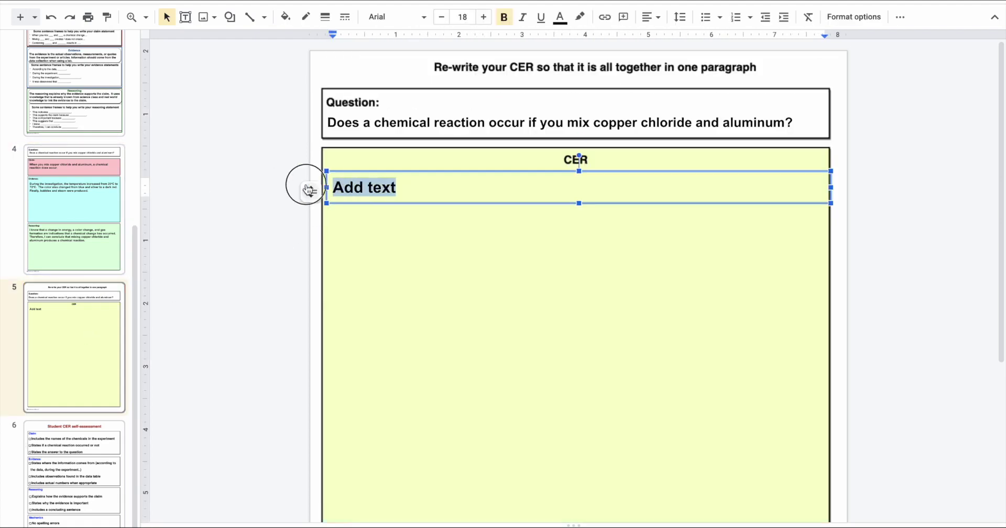
pyautogui.hotkey('ctrl', 'v')
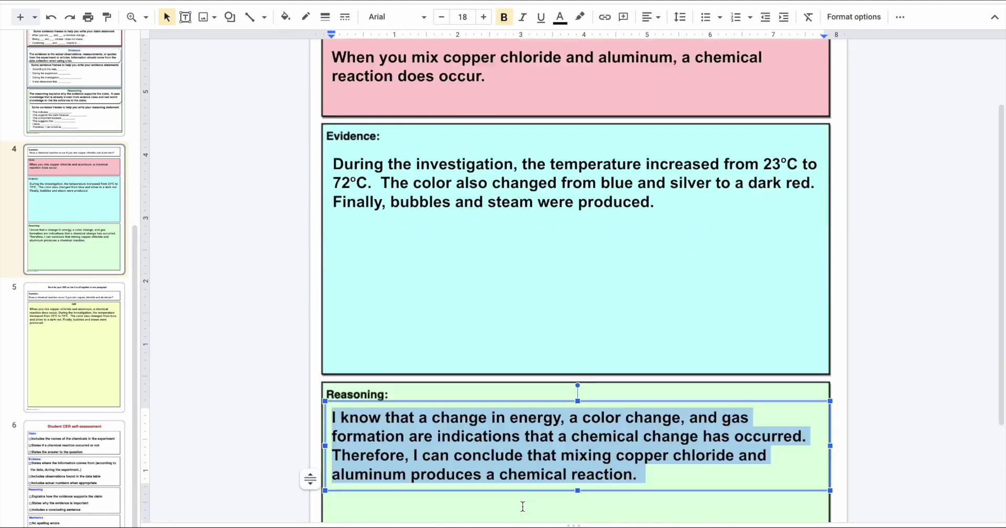
pyautogui.press('Tab')
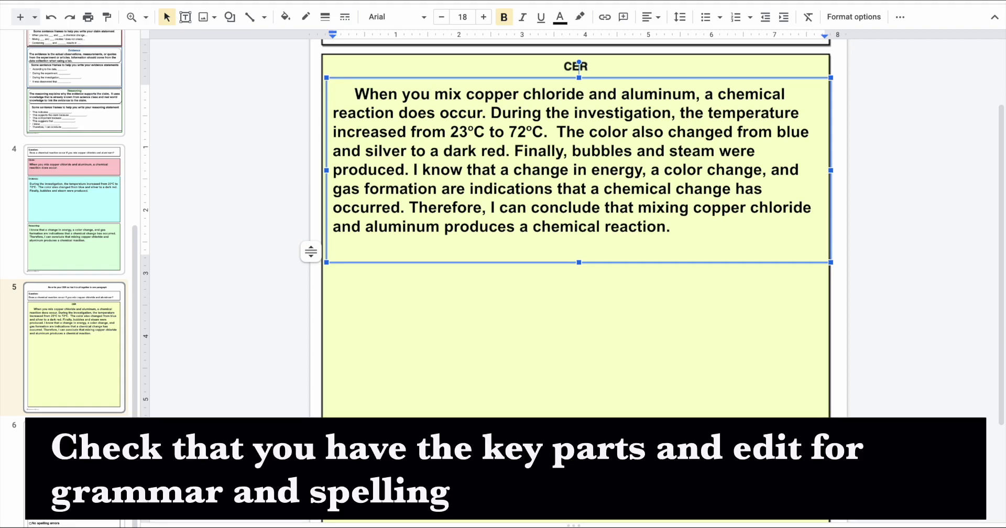
# On slide 6's self-assessment, place red X marks on all three Claim checkboxes.
pyautogui.click(107, 419)
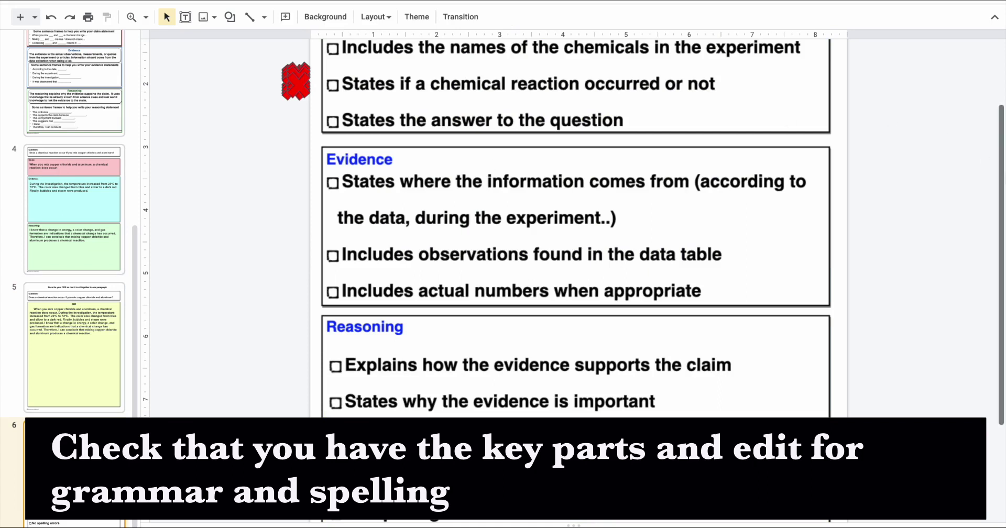
pyautogui.scroll(2, 1002, 177)
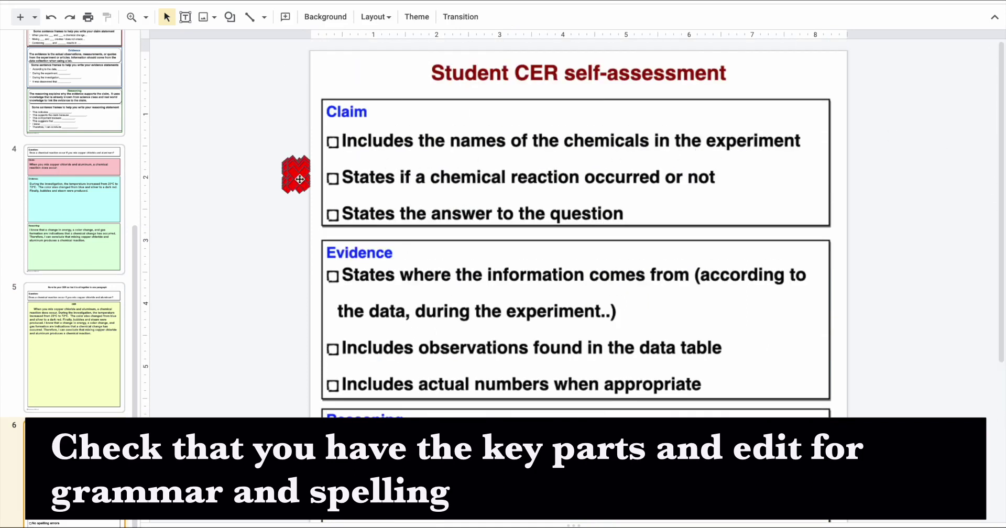
pyautogui.moveTo(296, 175); pyautogui.dragTo(335, 145)
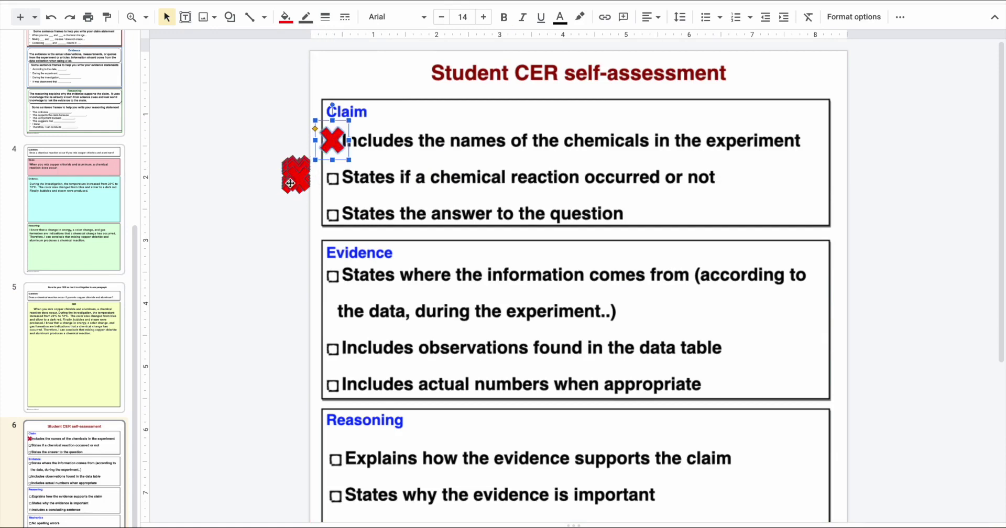
pyautogui.moveTo(293, 176); pyautogui.dragTo(329, 215)
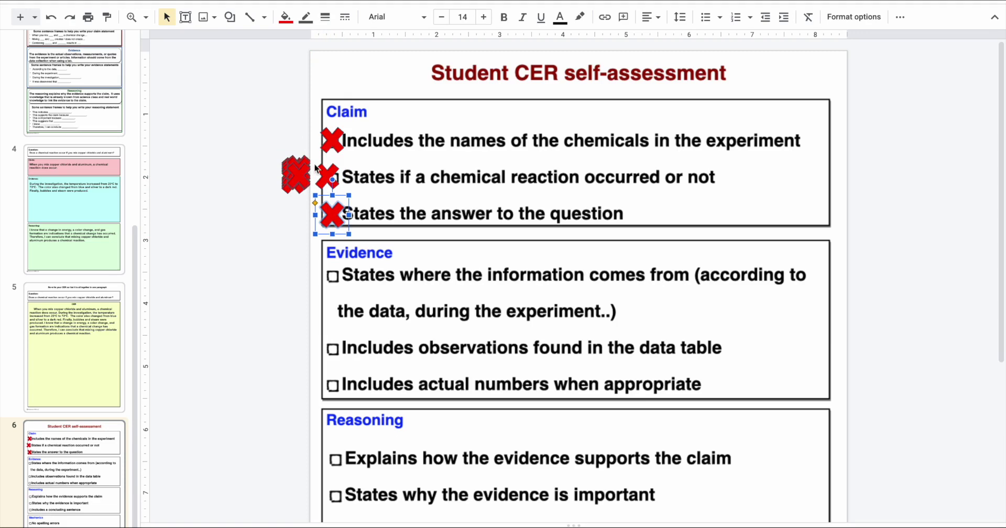
# Place red X marks on the three Evidence checkboxes for information source, data table observations and actual numbers.
pyautogui.moveTo(293, 174); pyautogui.dragTo(336, 276)
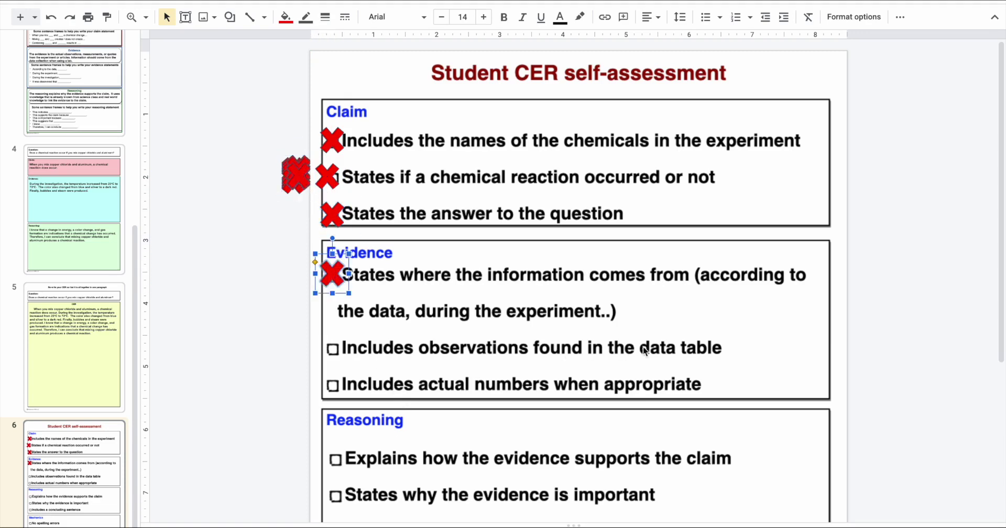
pyautogui.moveTo(301, 176); pyautogui.dragTo(333, 343)
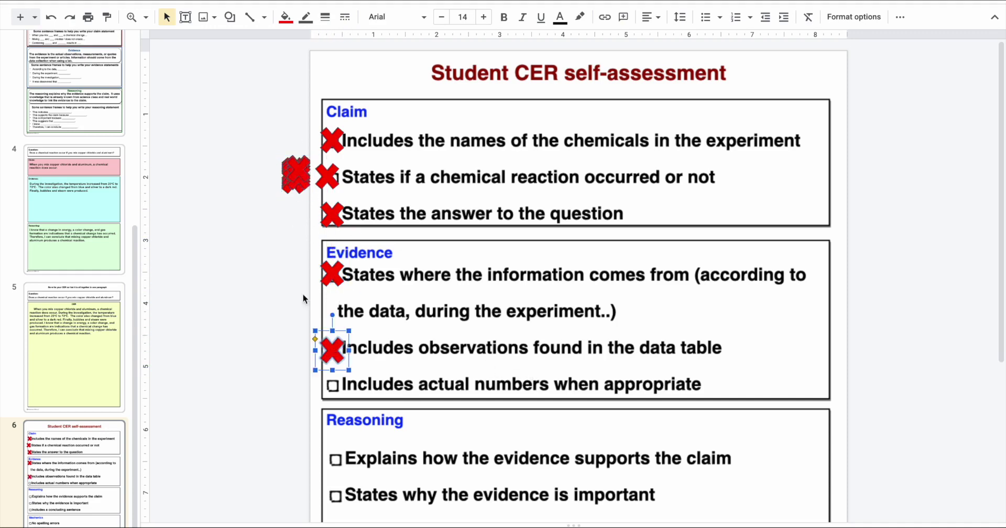
pyautogui.moveTo(297, 177); pyautogui.dragTo(329, 391)
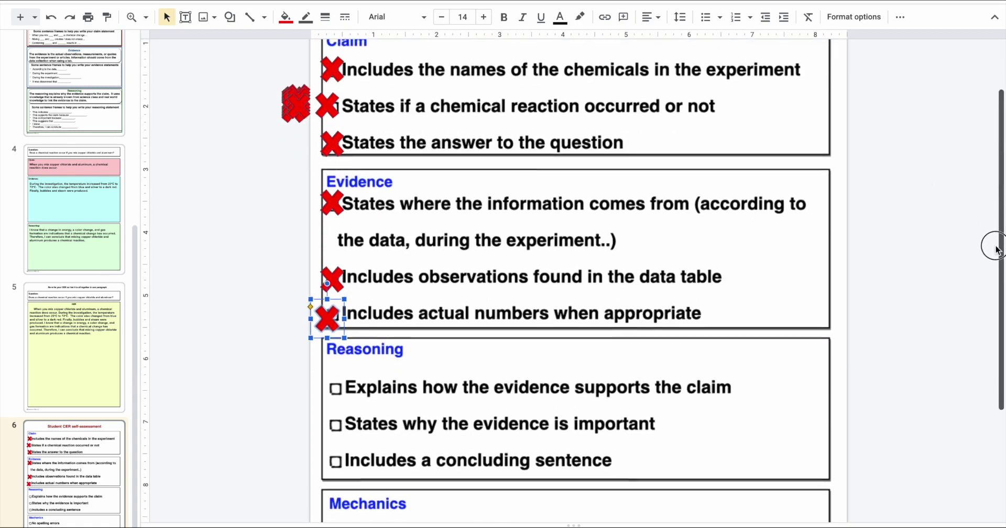
# Place red X marks on the Reasoning checkboxes "Explains how the evidence supports the claim" and "Includes a concluding sentence".
pyautogui.scroll(-1, 994, 250)
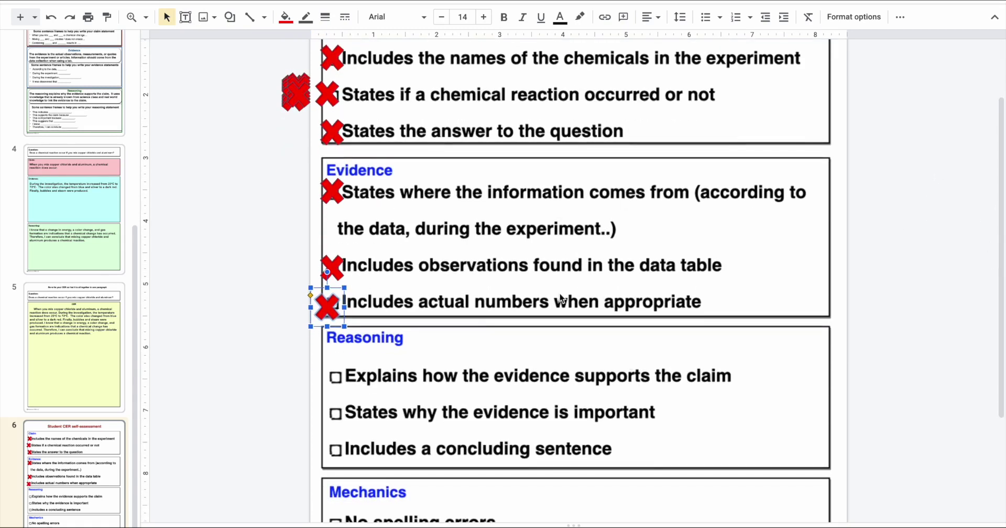
pyautogui.moveTo(298, 93); pyautogui.dragTo(337, 381)
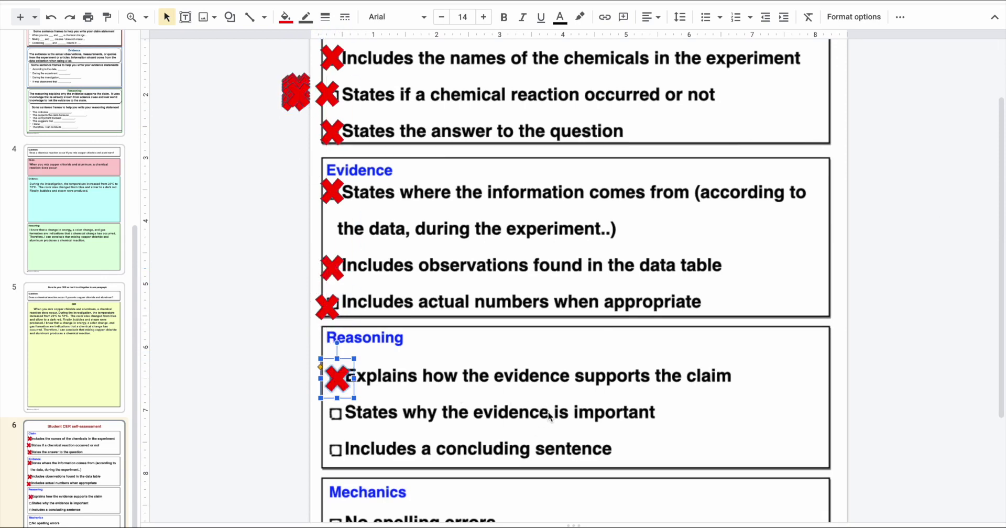
pyautogui.moveTo(294, 96); pyautogui.dragTo(338, 450)
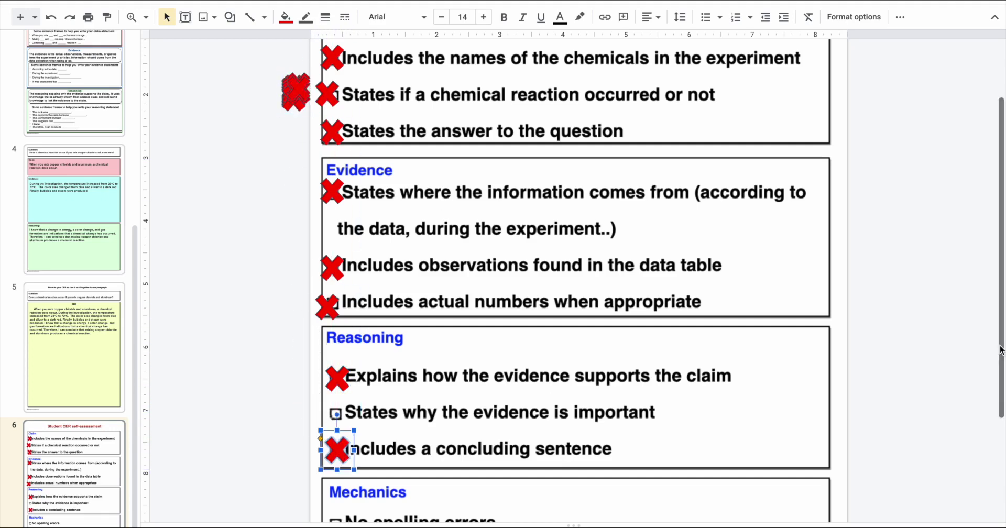
# Review the Mechanics criteria on the self-assessment and return to slide 5 to check the finished CER paragraph.
pyautogui.moveTo(1000, 356); pyautogui.dragTo(998, 450)
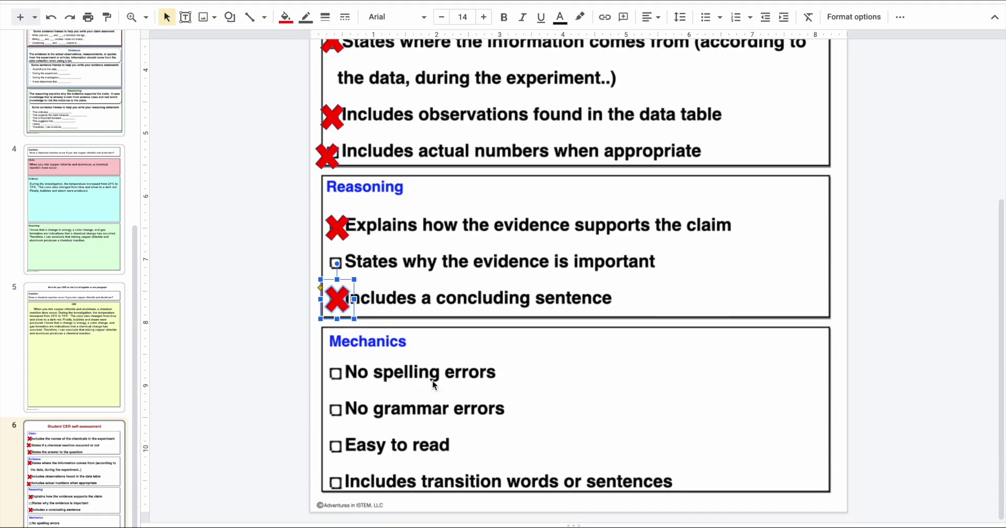
pyautogui.click(93, 363)
pyautogui.click(102, 460)
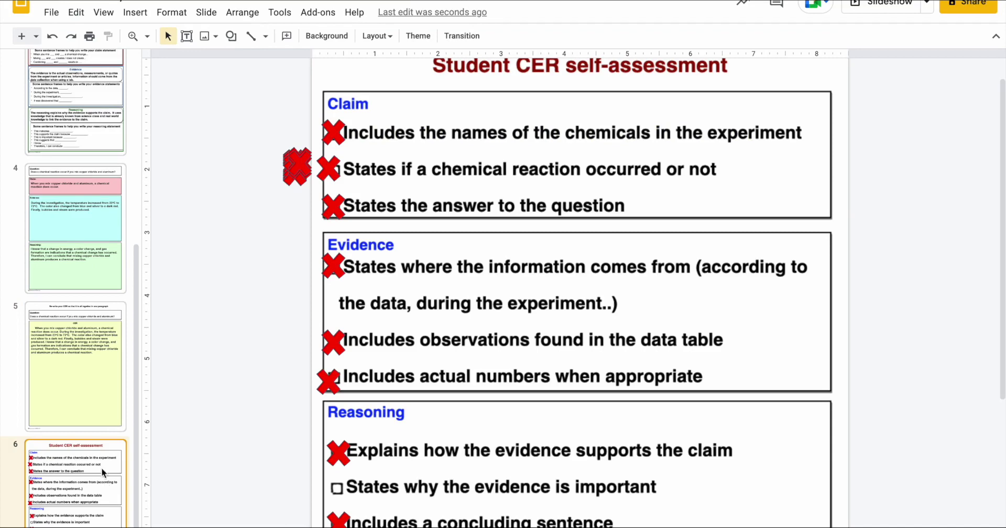
pyautogui.click(88, 390)
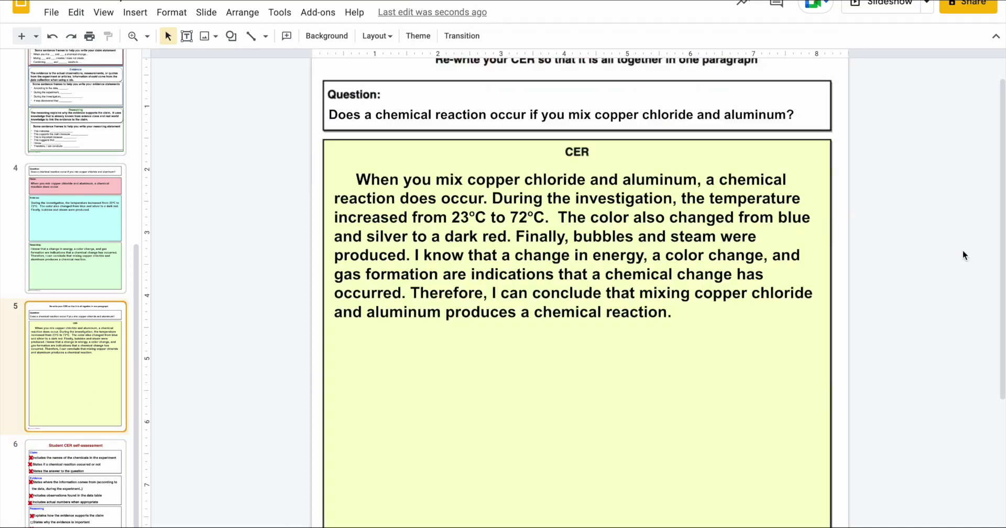